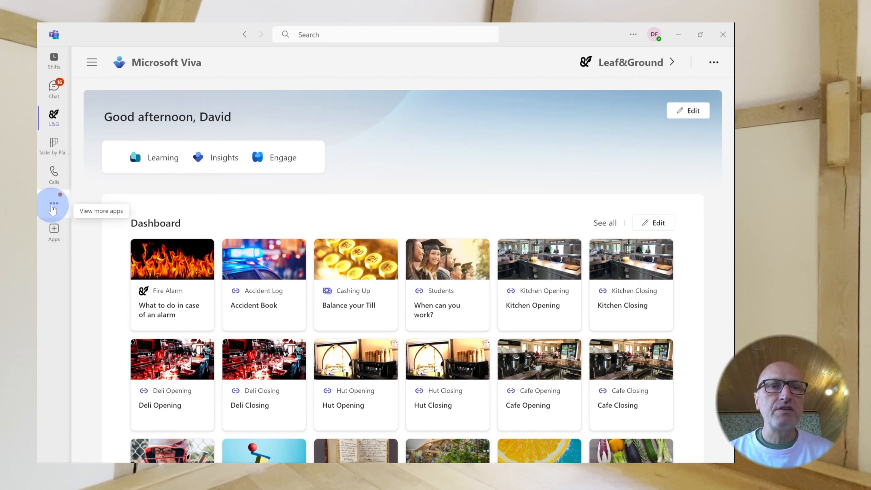
- Open the Updates app from the more-apps list and go to its Manage page
click(53, 205)
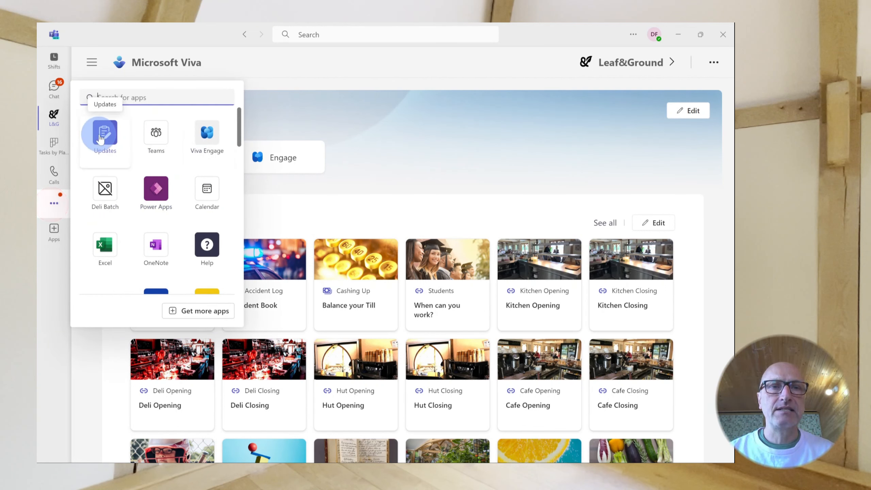
click(100, 138)
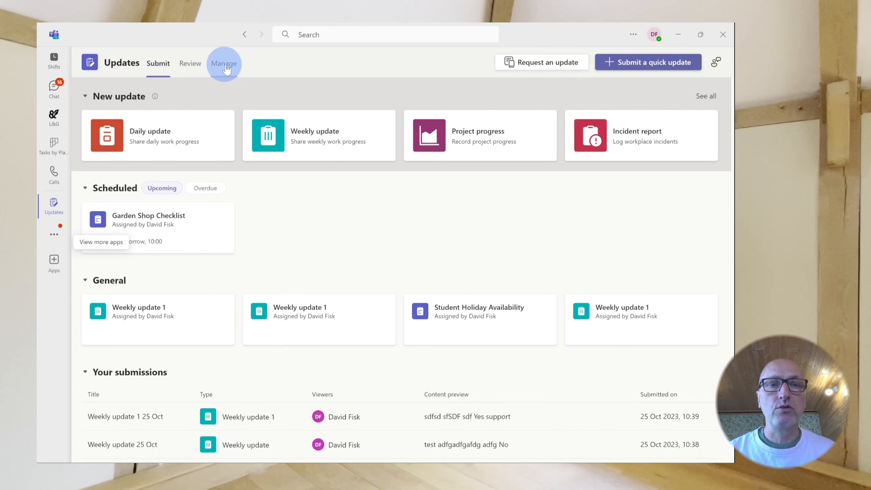
click(225, 65)
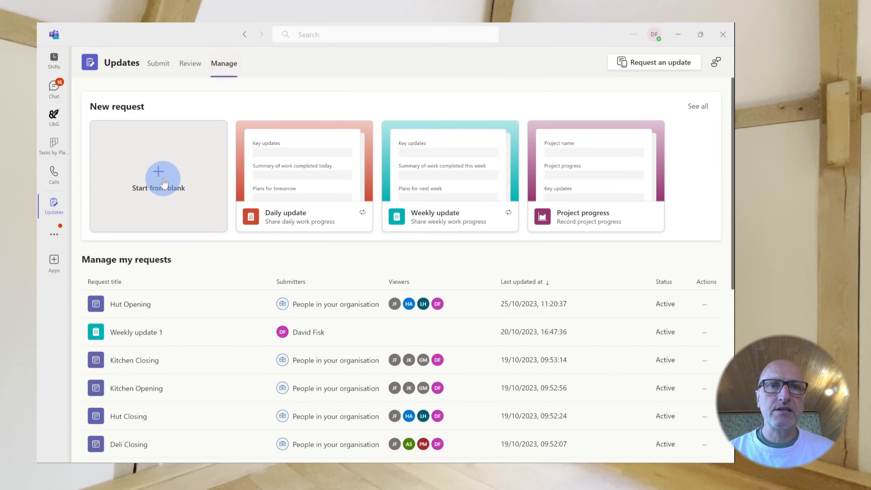
- Start a blank request titled 'Incident Report' and advance to form design
click(162, 178)
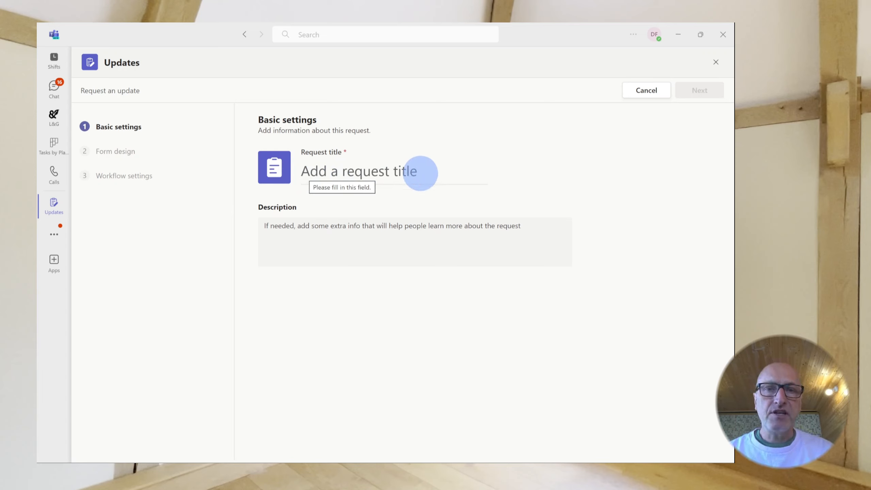
click(275, 176)
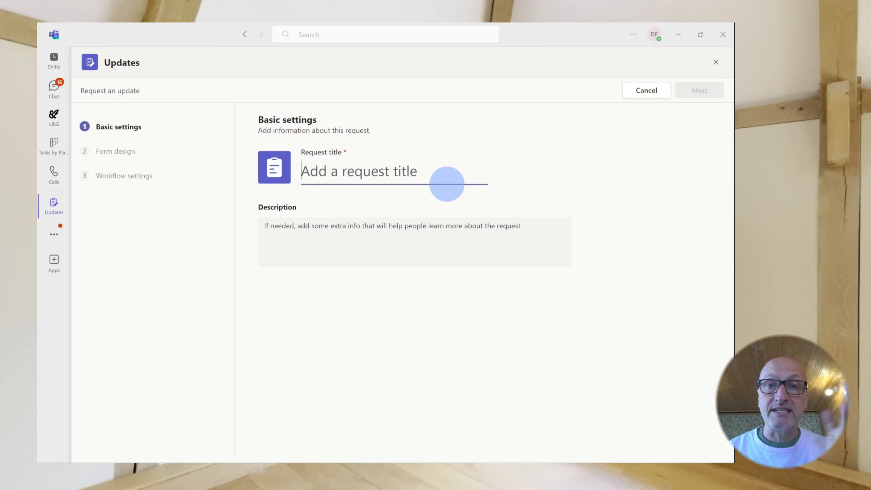
key(Tab)
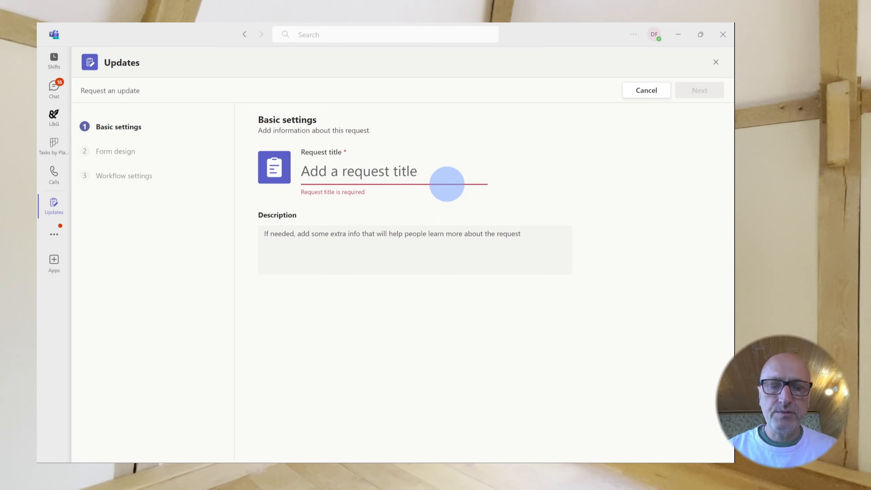
text(Incident )
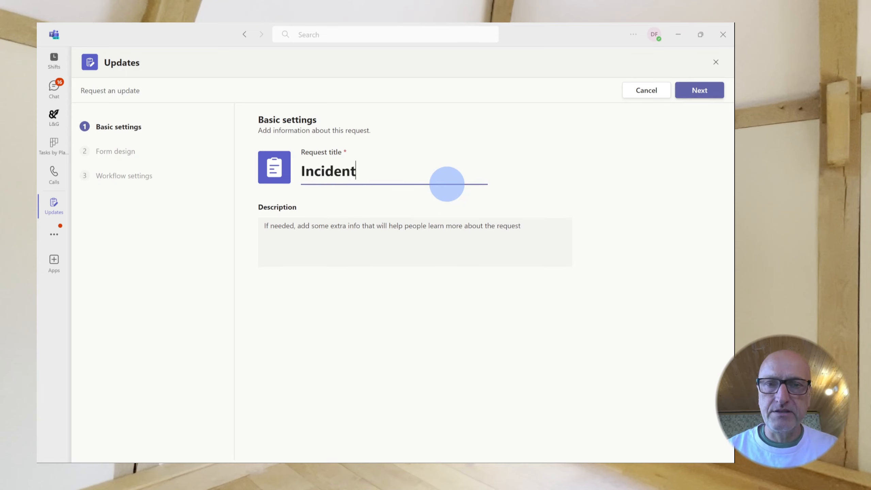
text(Report)
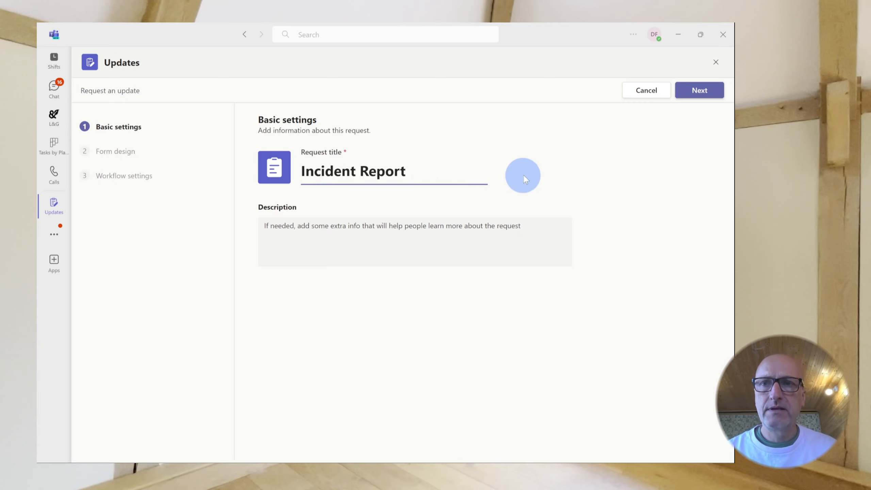
click(699, 90)
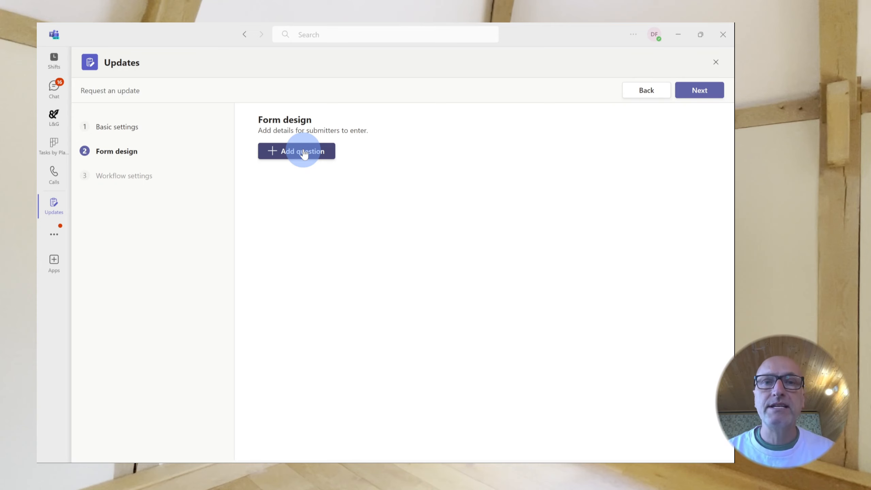
- Add a required short-text question 'Incident Title' with subtitle 'Short description'
click(304, 153)
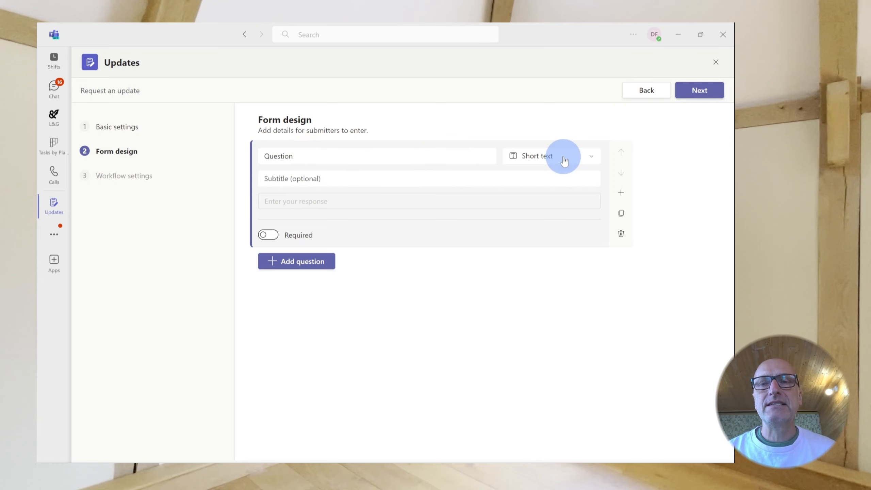
click(590, 156)
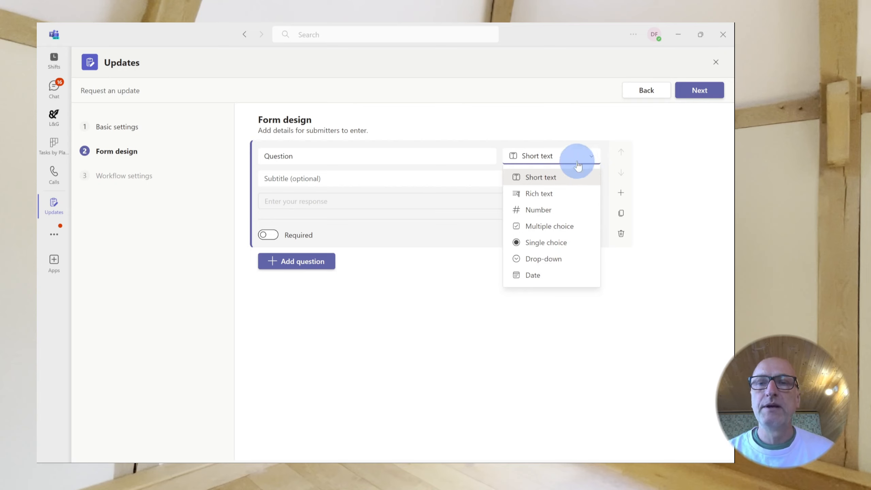
click(312, 155)
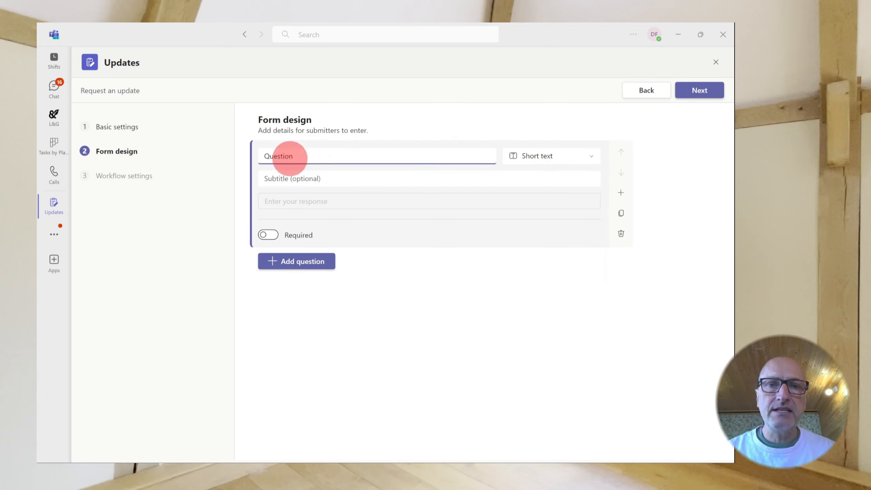
drag(312, 155, 262, 166)
key(BackSpace)
text(Inciden)
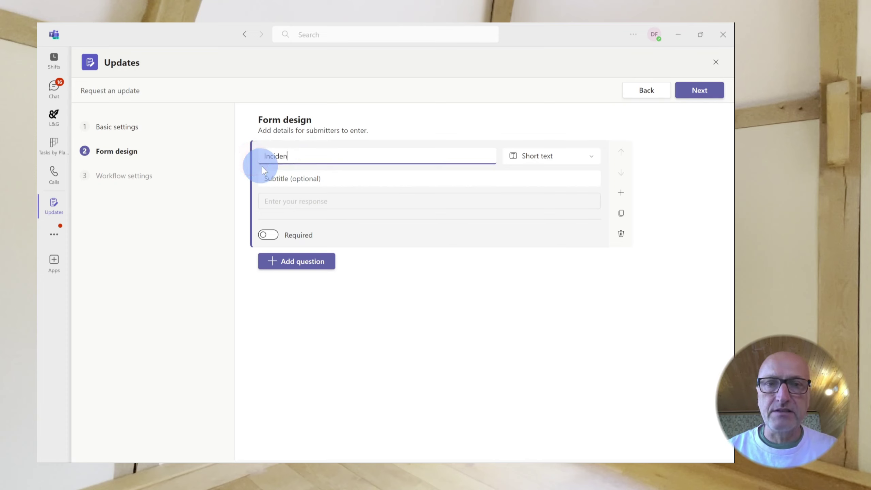
text(t Tit)
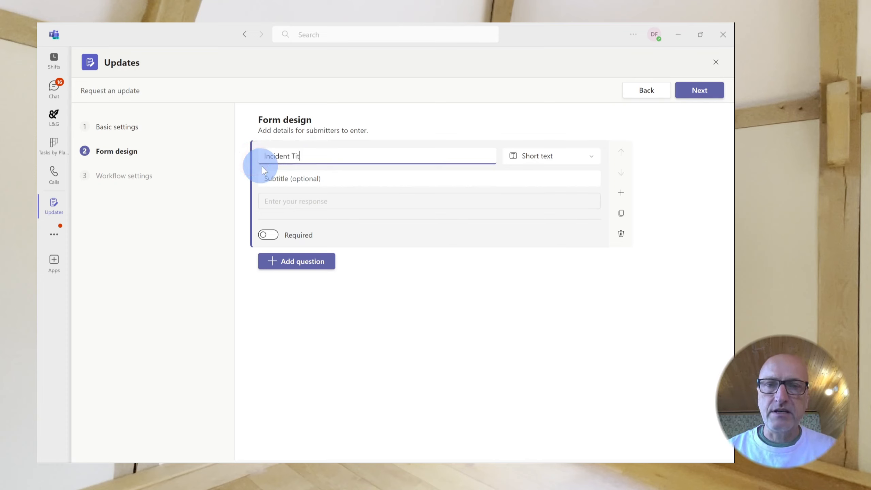
text(le)
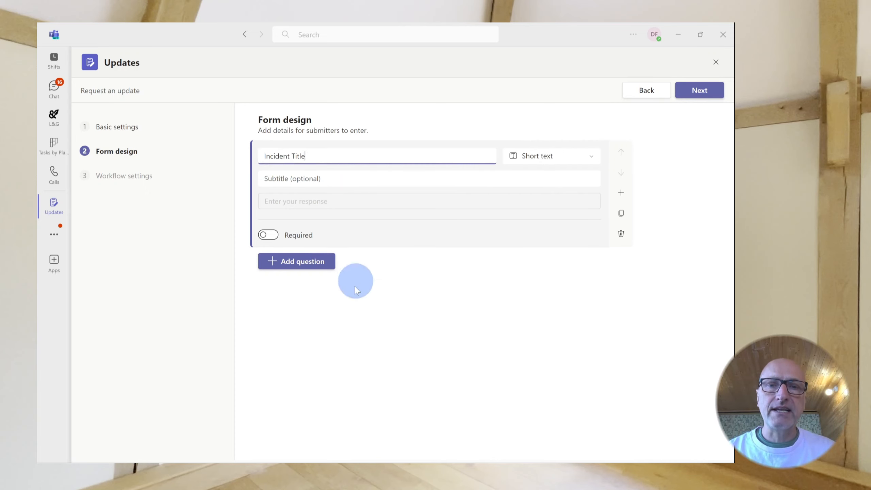
click(285, 178)
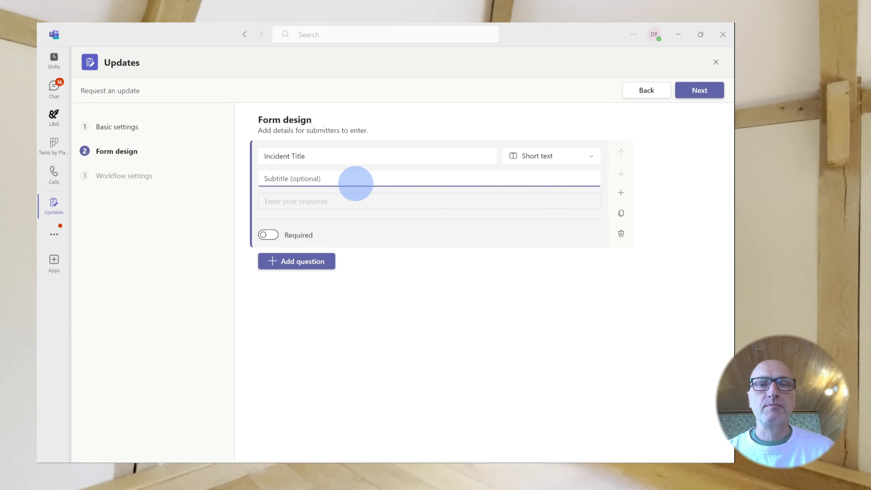
text(Short )
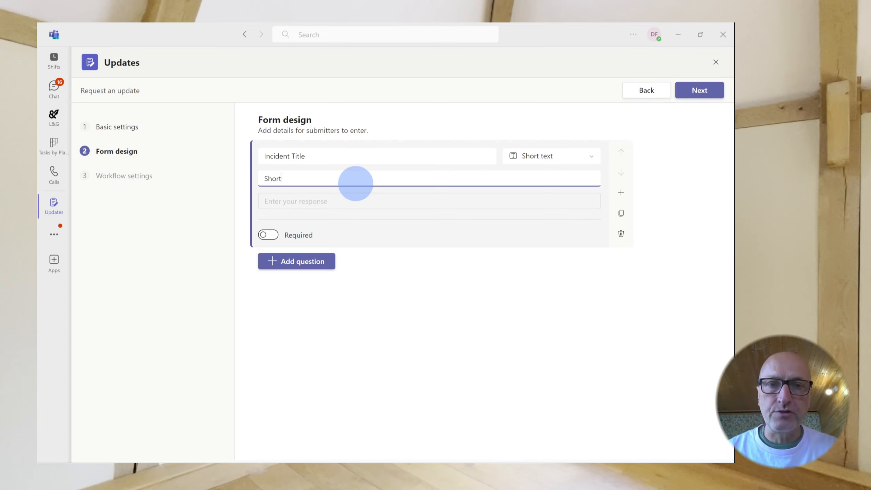
text(descript)
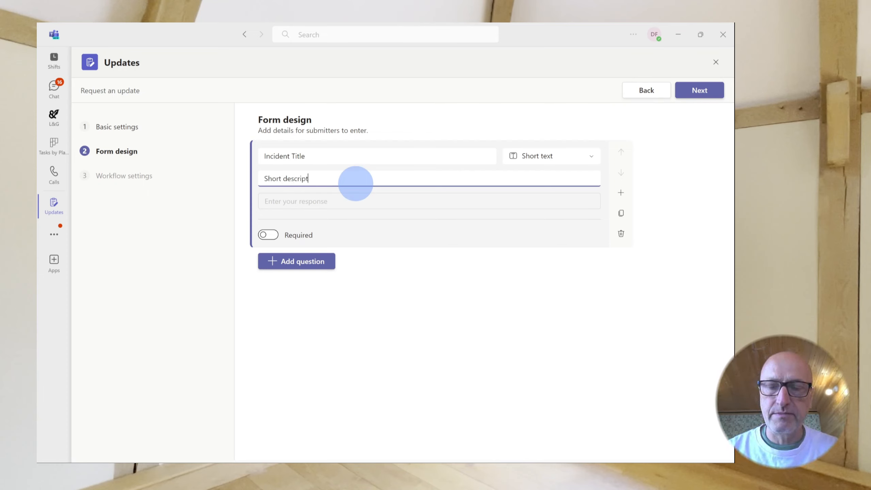
text(ion)
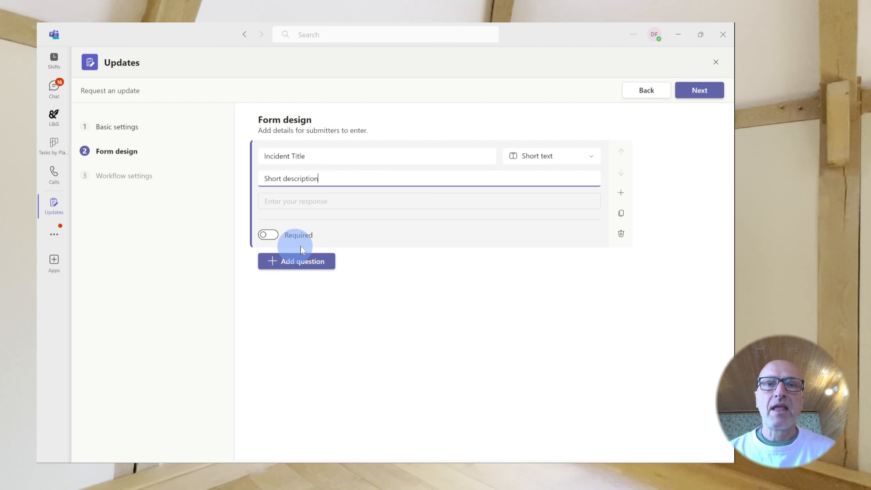
click(270, 237)
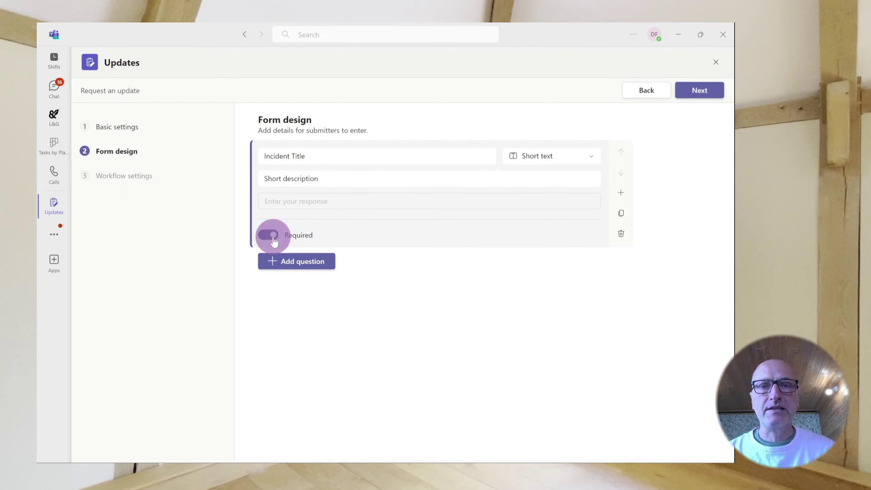
click(277, 267)
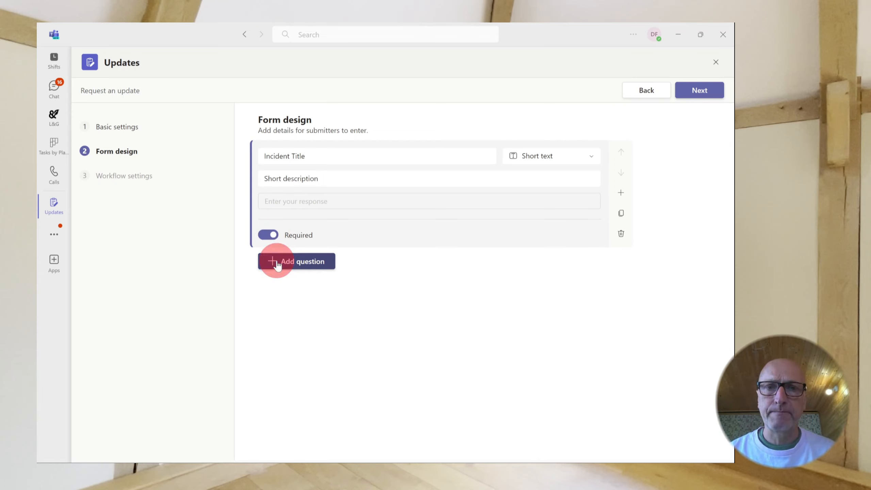
- Add a required rich-text question 'Description of incident' subtitled 'Please provide full details'
click(282, 210)
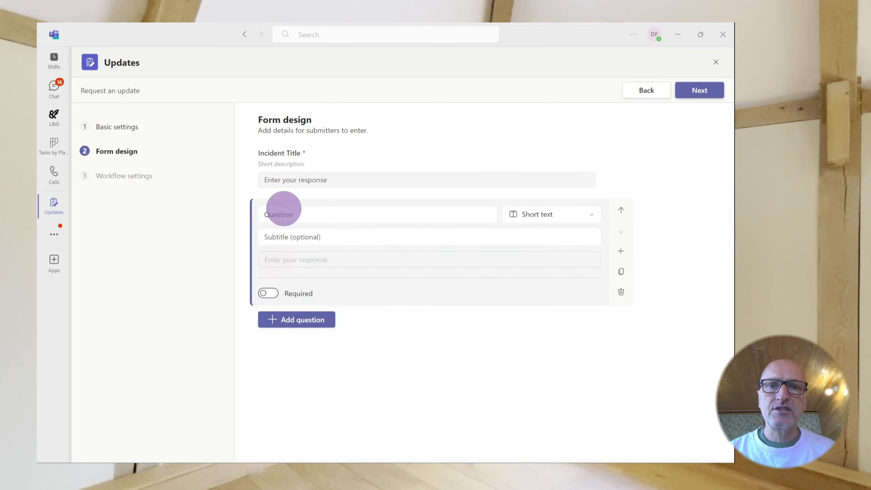
click(591, 214)
click(551, 253)
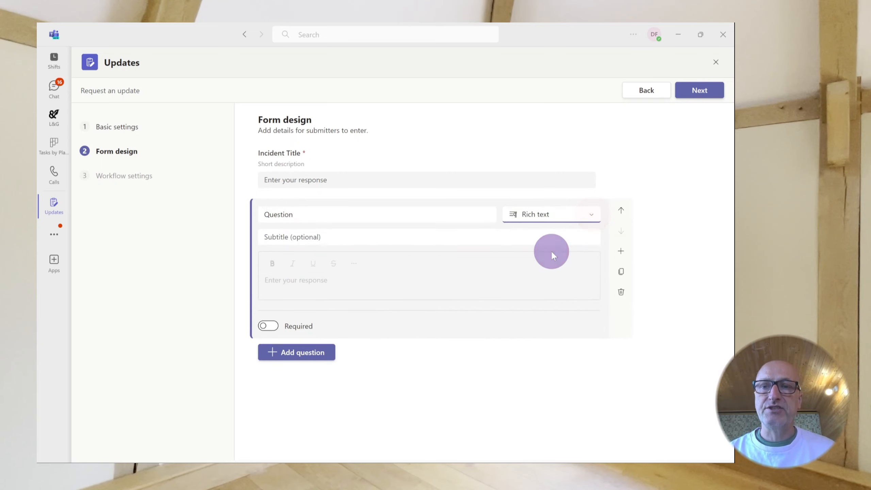
click(299, 215)
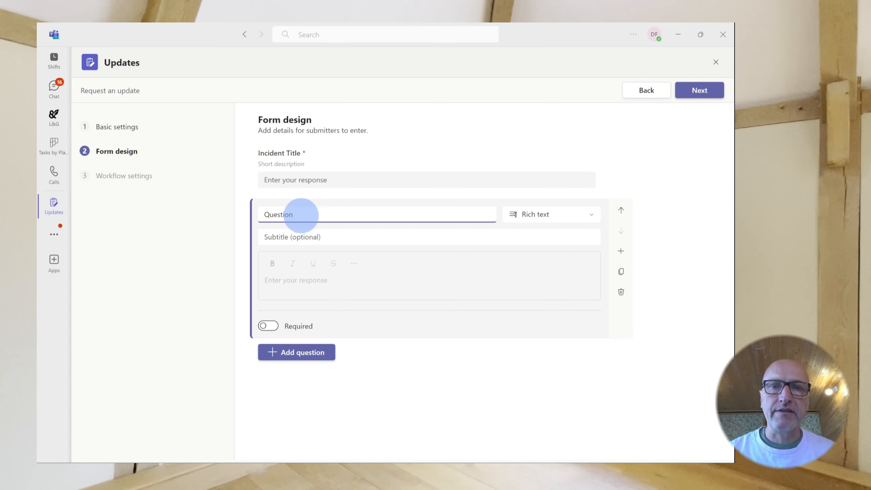
drag(300, 214, 260, 214)
text(Description of iincident)
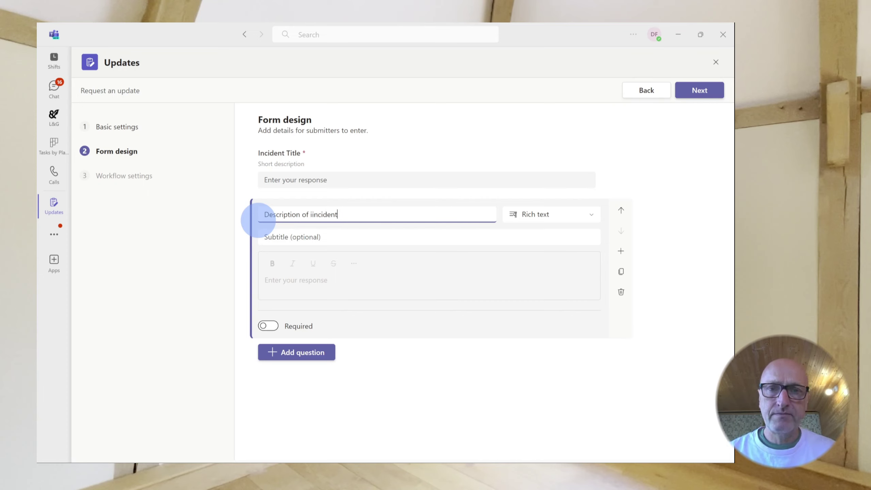
click(292, 238)
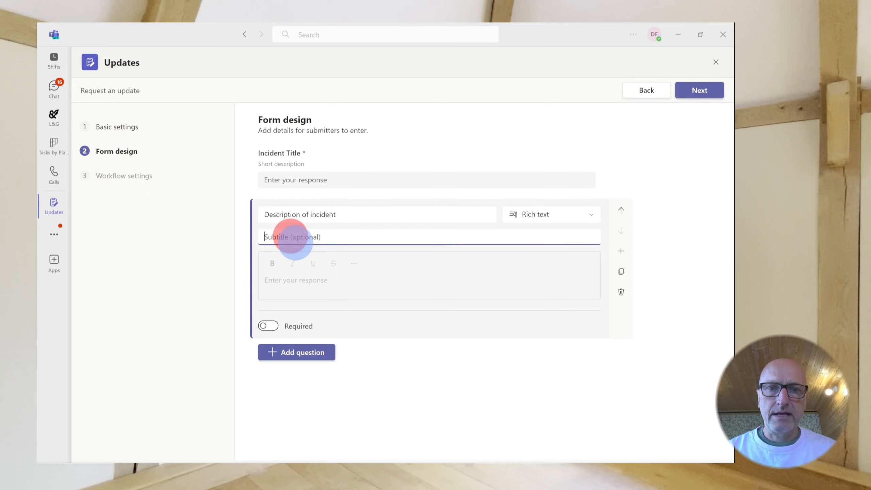
text(Please provide full details)
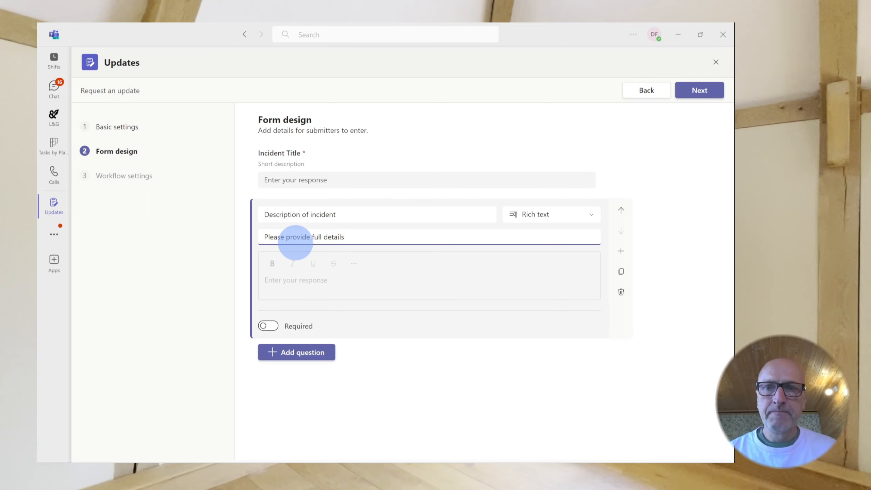
click(267, 327)
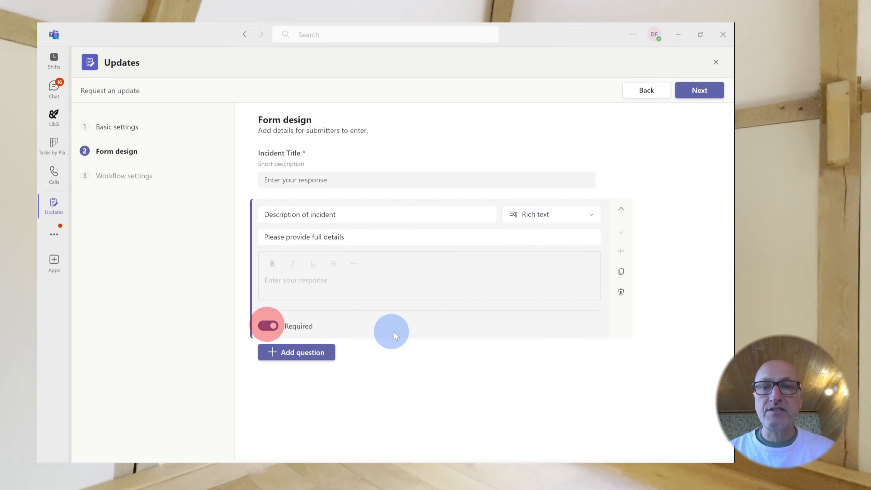
click(282, 361)
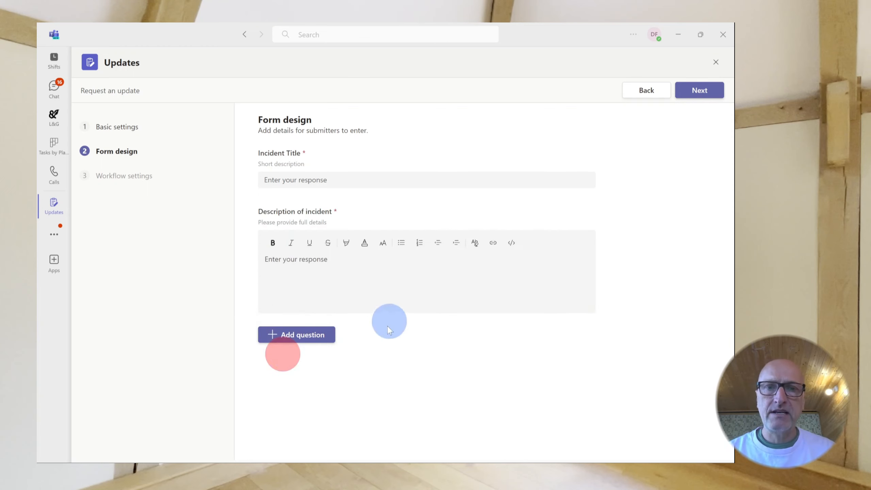
- Add a number question titled 'How many people were involved'
click(291, 335)
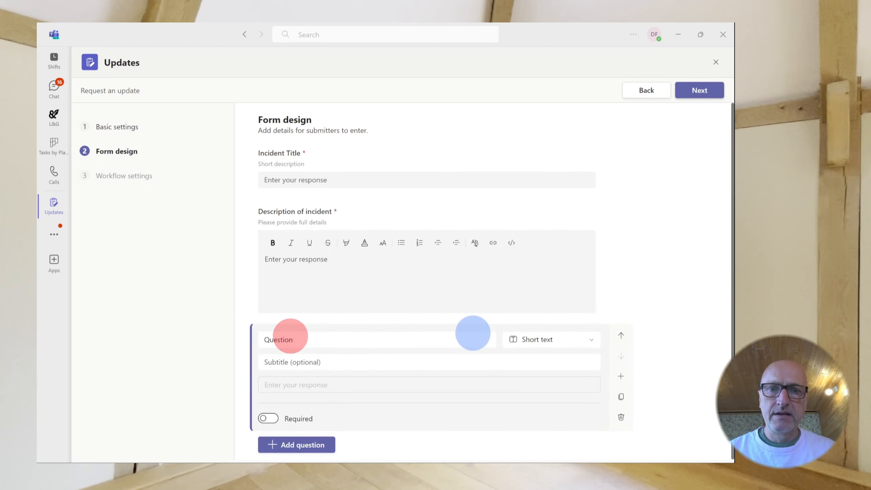
click(591, 341)
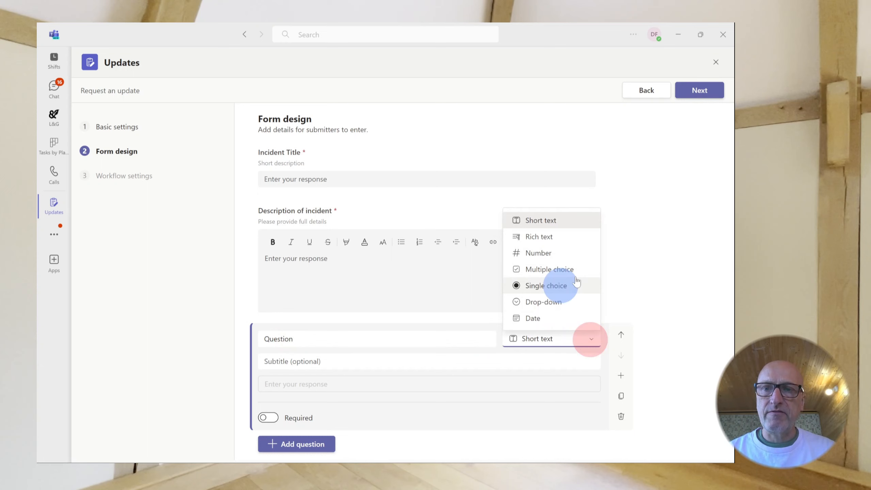
click(534, 253)
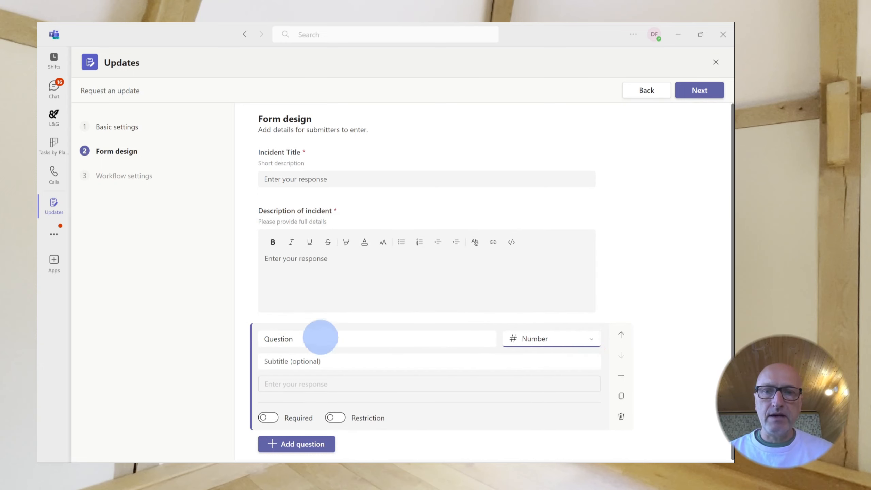
drag(322, 338, 245, 341)
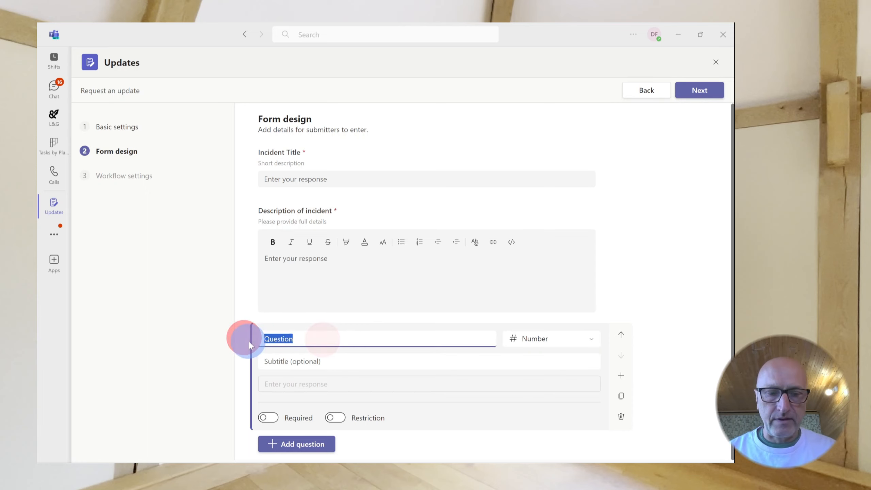
text(Title)
text(How)
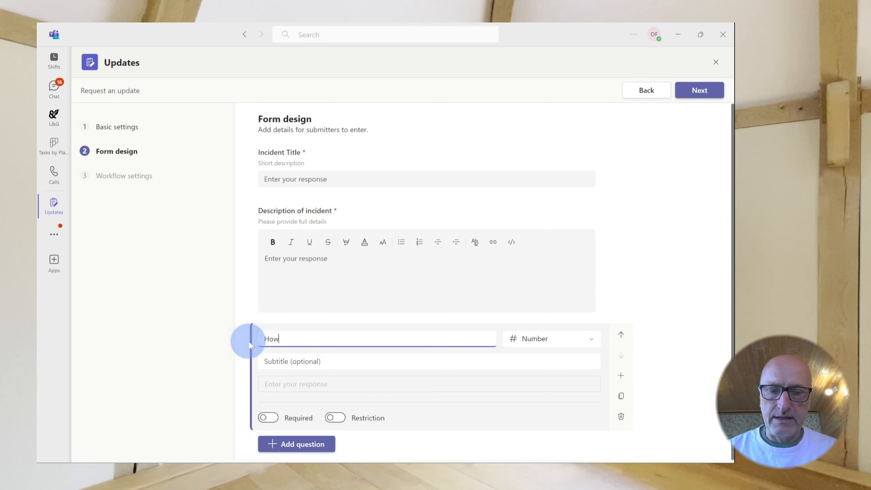
text( many people)
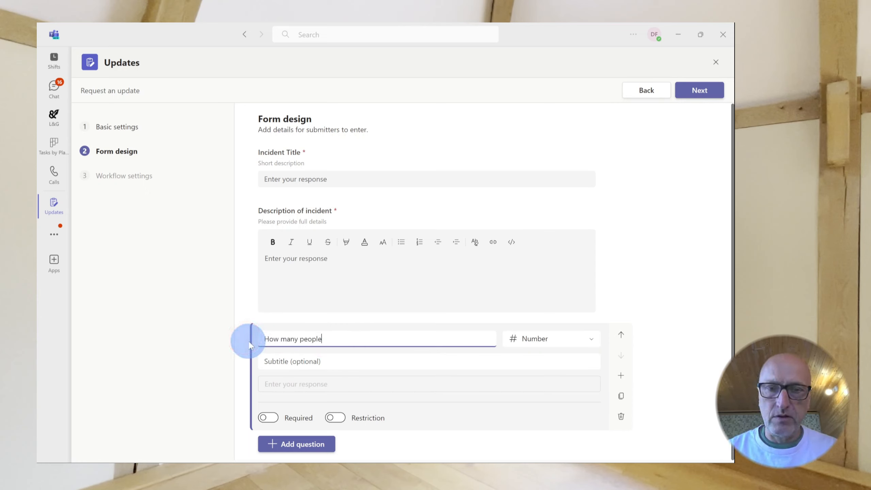
text( were)
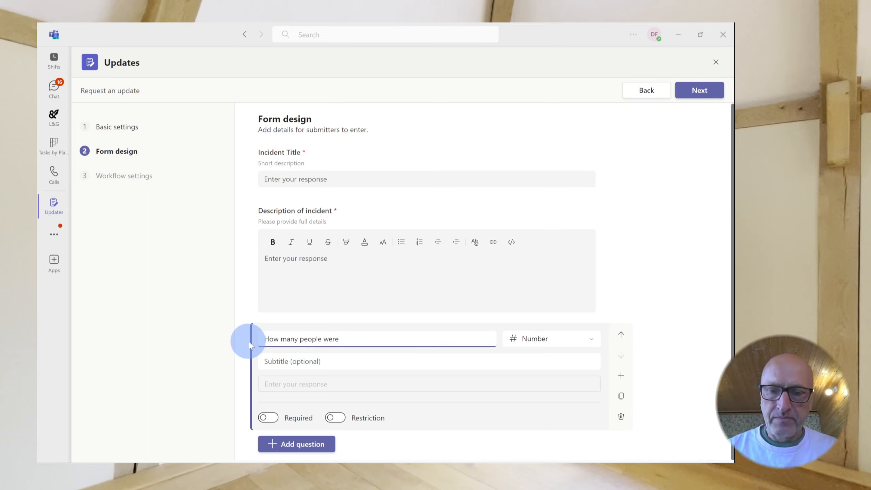
text(lved)
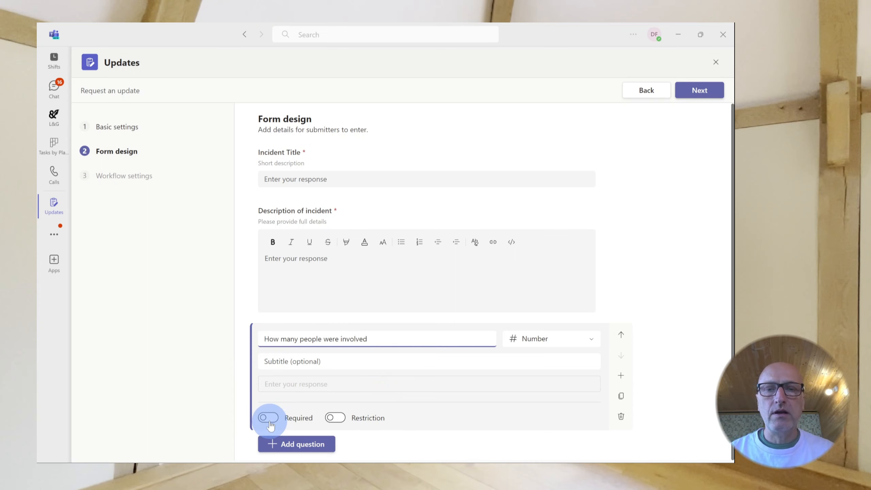
- Try a greater-than restriction on the number answer, then leave it unrestricted
click(336, 418)
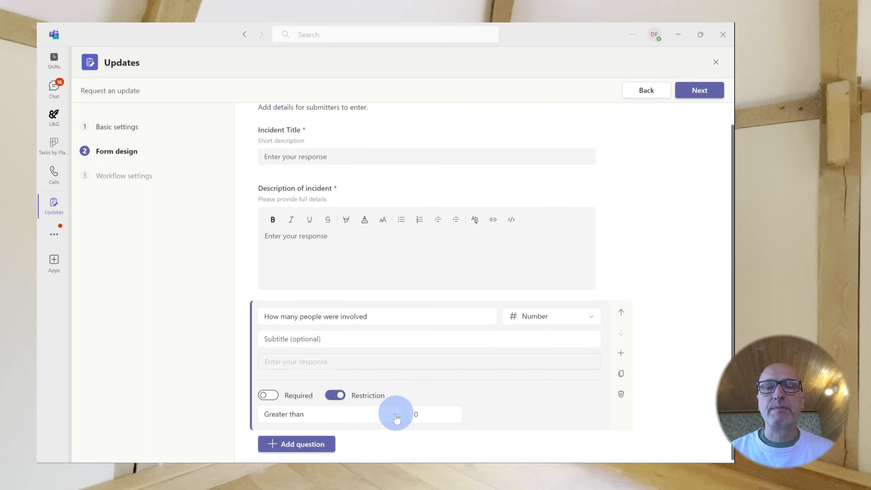
click(395, 414)
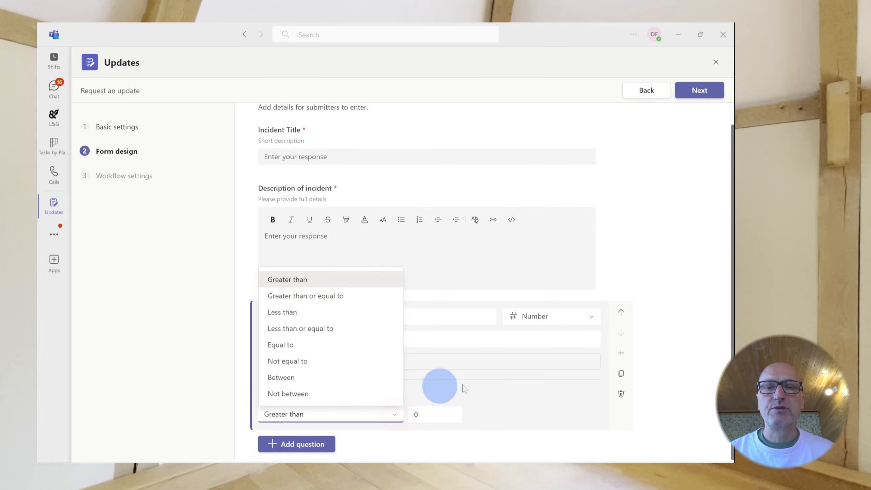
click(506, 407)
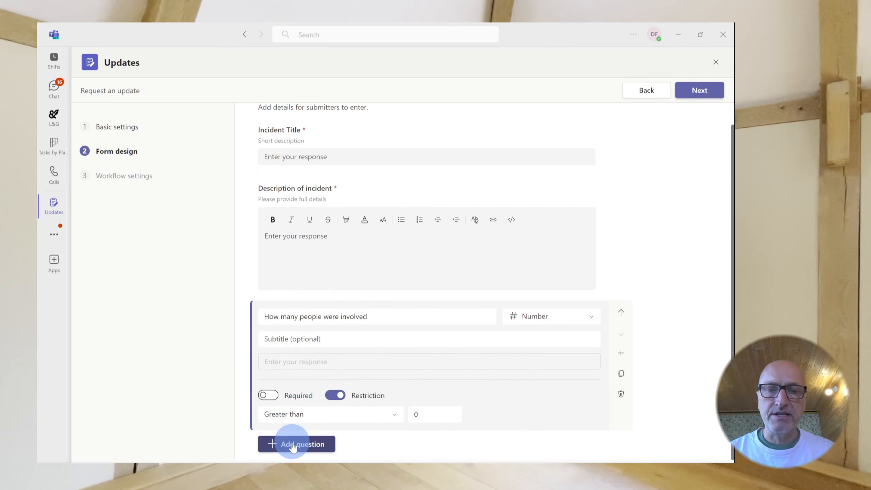
click(335, 395)
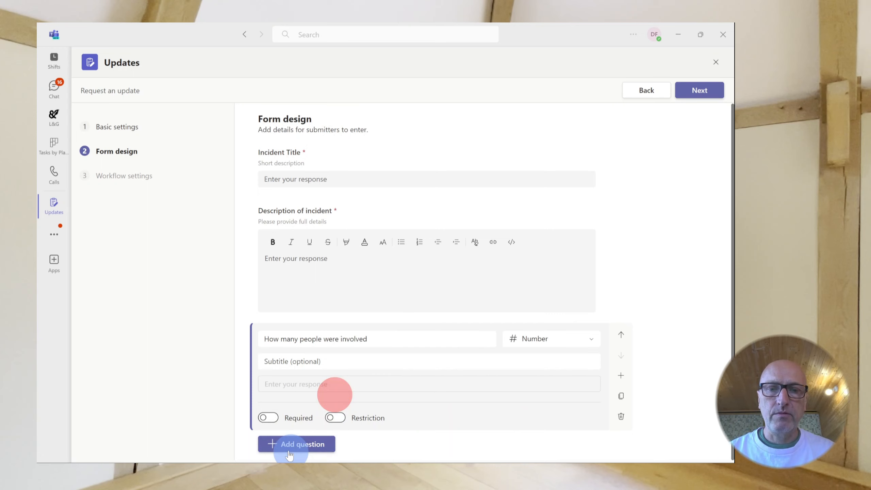
- Close the number question and add a new multiple-choice question
click(270, 446)
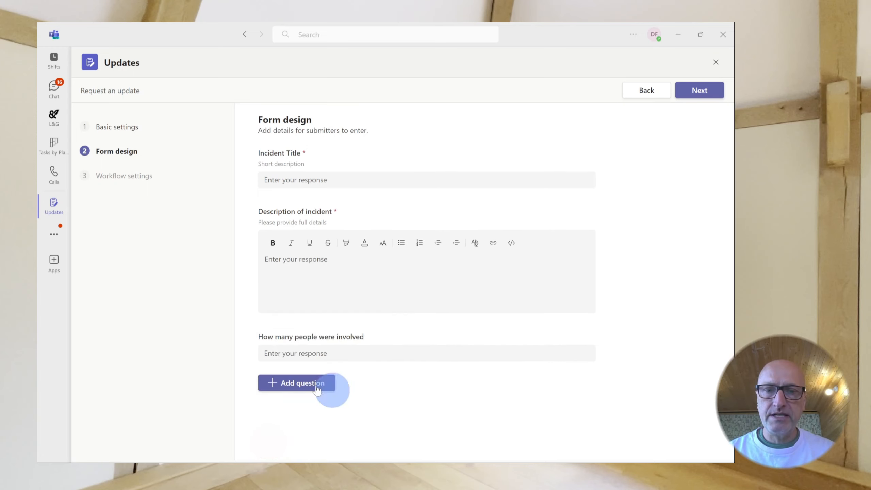
click(292, 384)
click(596, 394)
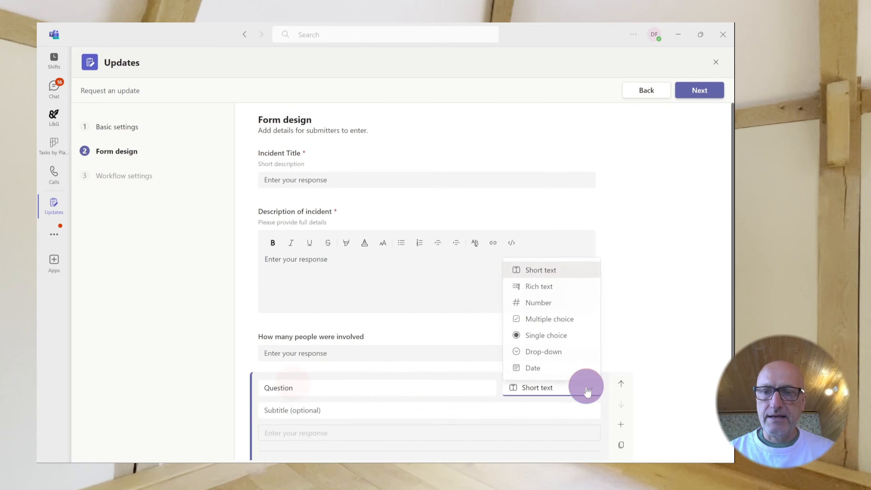
click(553, 319)
scroll(538, 365, down, 2)
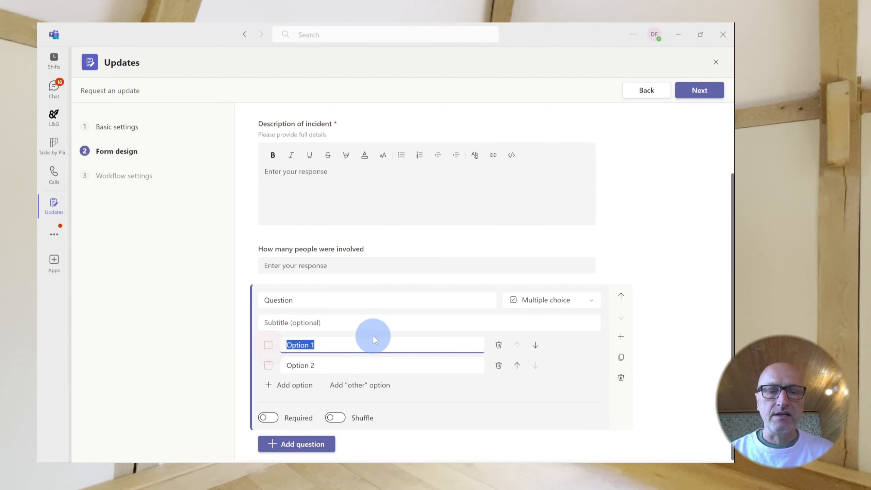
text(E)
- Title it 'Who was involved' with options Employee and Customer, required, then add another question
click(265, 301)
text(Who was invo)
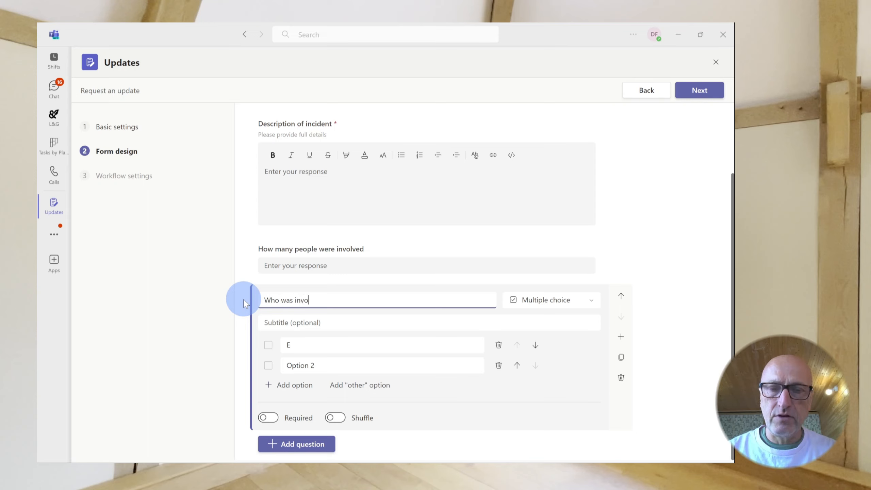
text(lved)
click(296, 345)
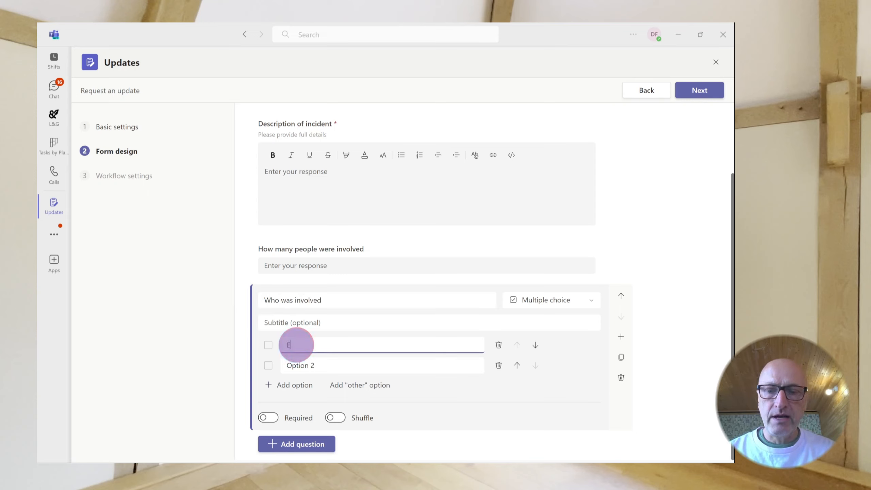
text(mployee)
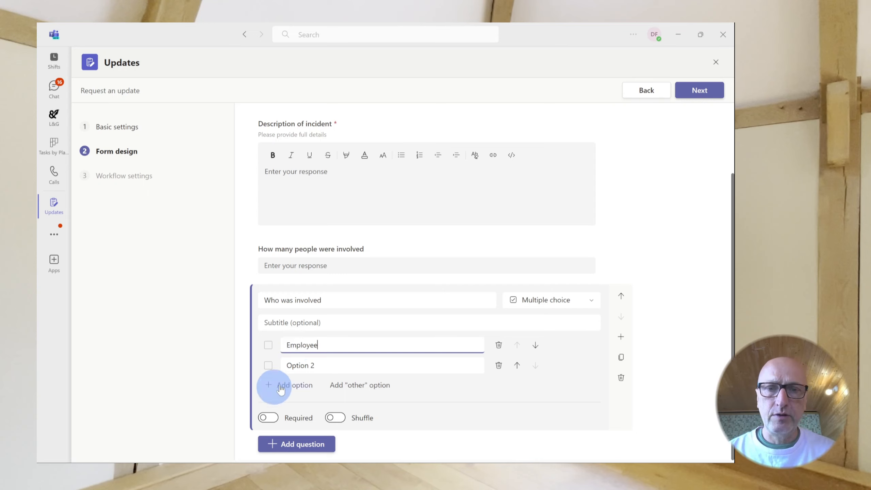
drag(334, 365, 258, 374)
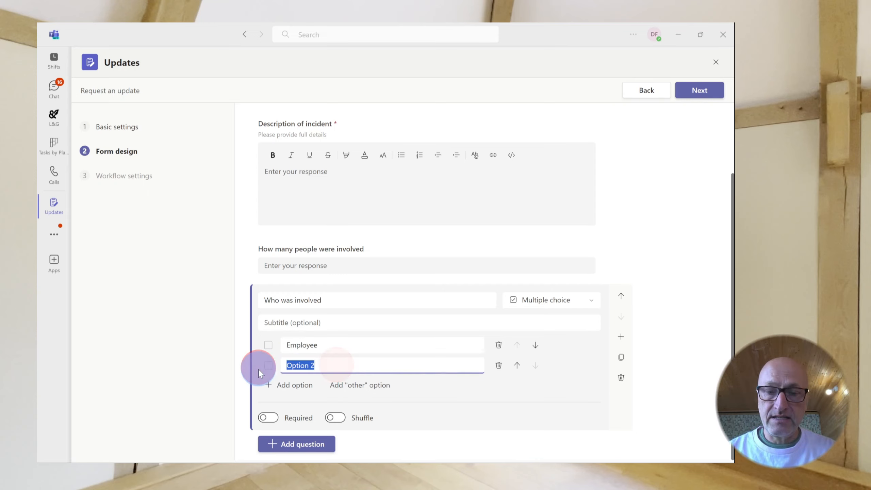
text(Customer)
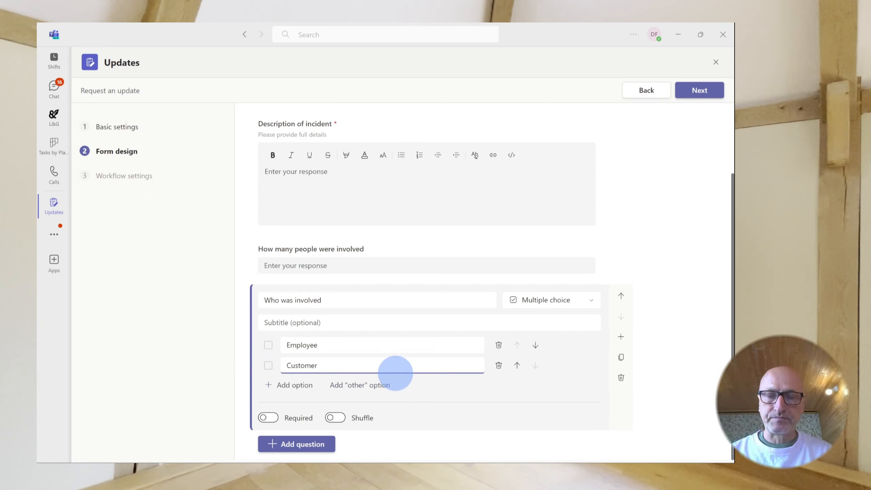
click(268, 417)
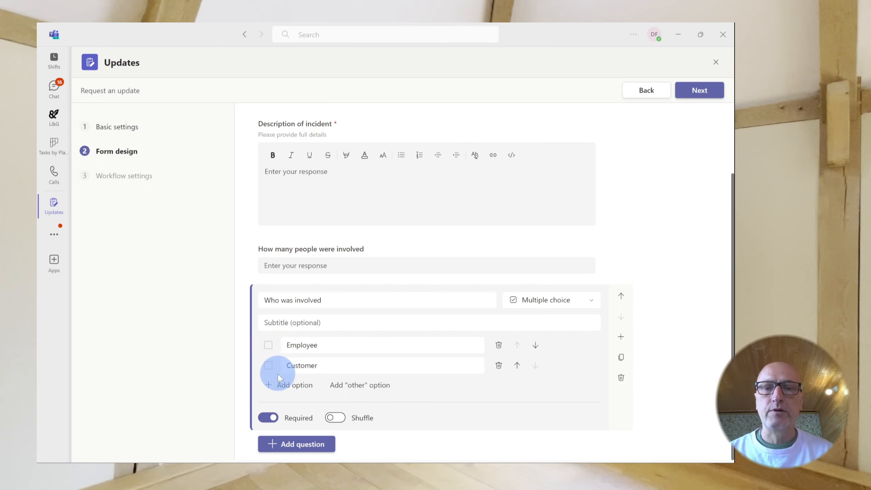
click(621, 337)
click(591, 338)
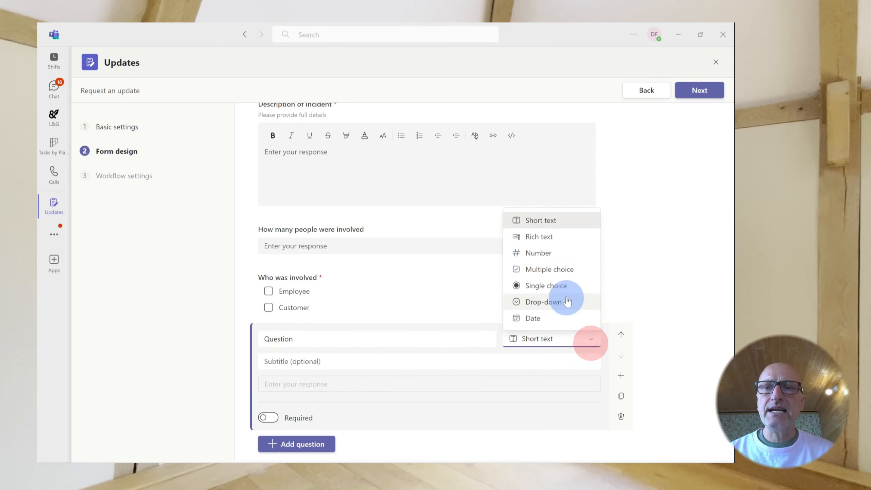
- Make the question single choice, titled 'Site' with options 'Site 1' and 'Site 2'
click(552, 287)
scroll(335, 366, down, 1)
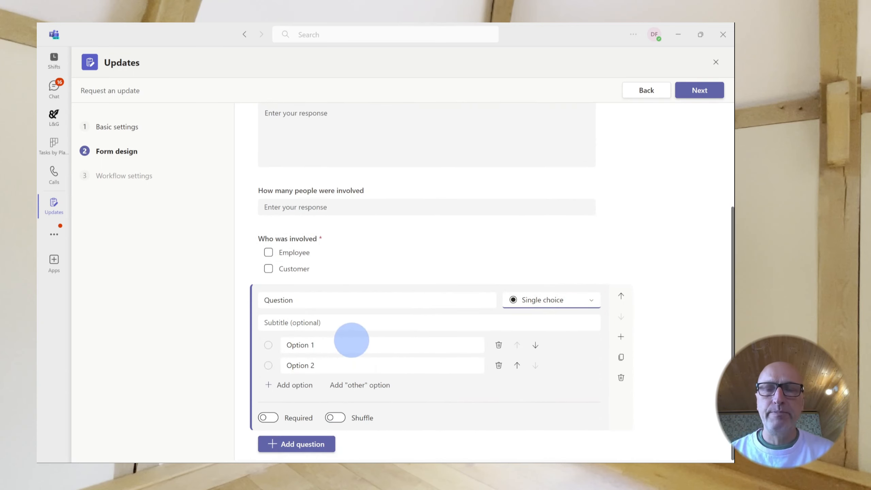
click(293, 299)
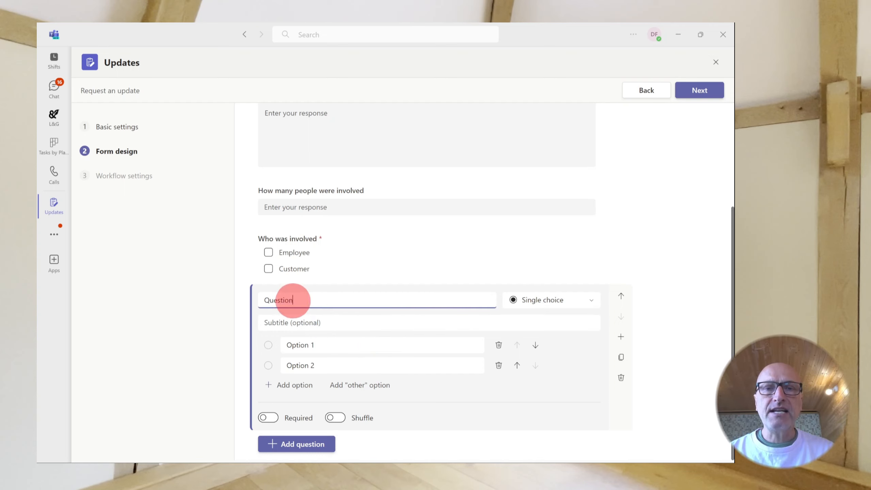
drag(292, 299, 246, 302)
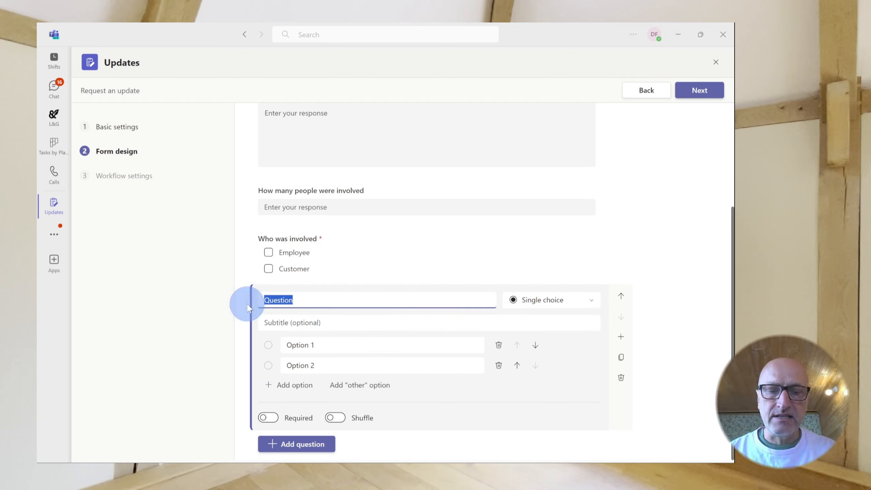
text(Site)
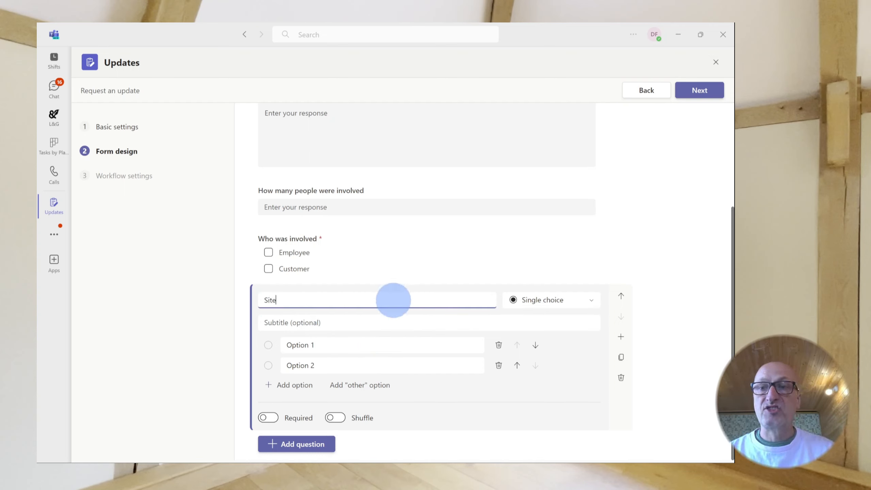
drag(335, 344, 252, 349)
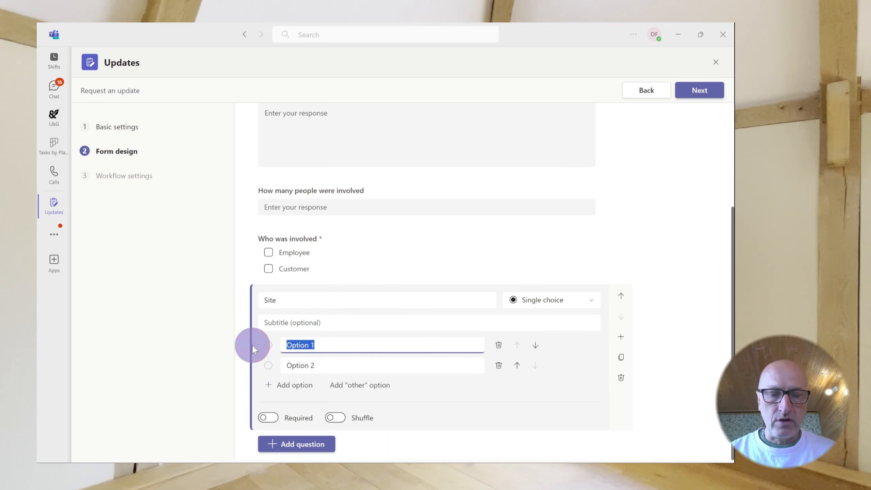
text(Site)
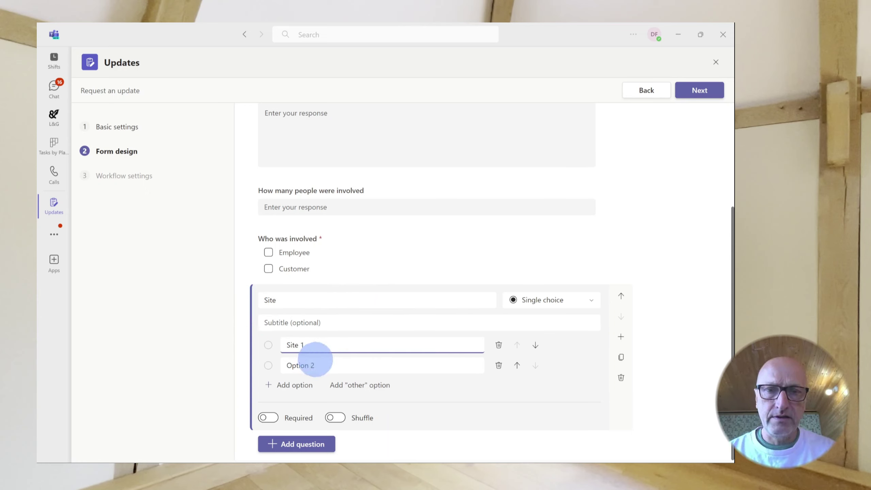
drag(317, 366, 273, 367)
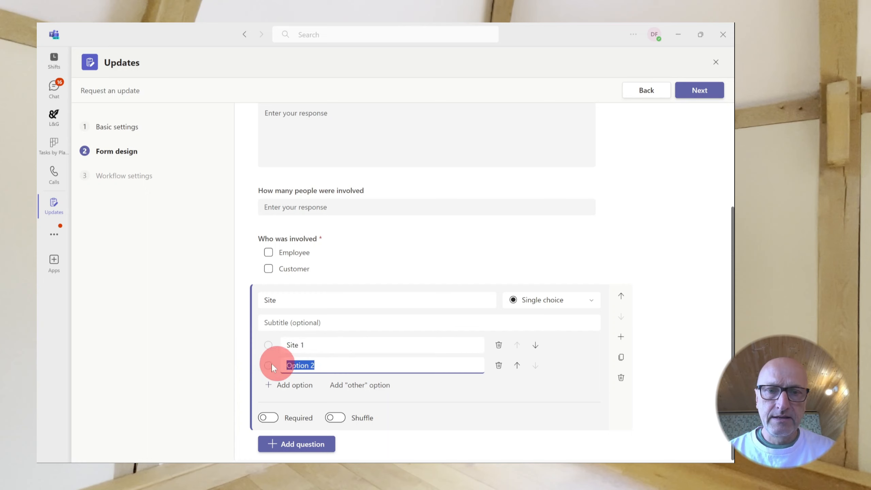
text(Site 2)
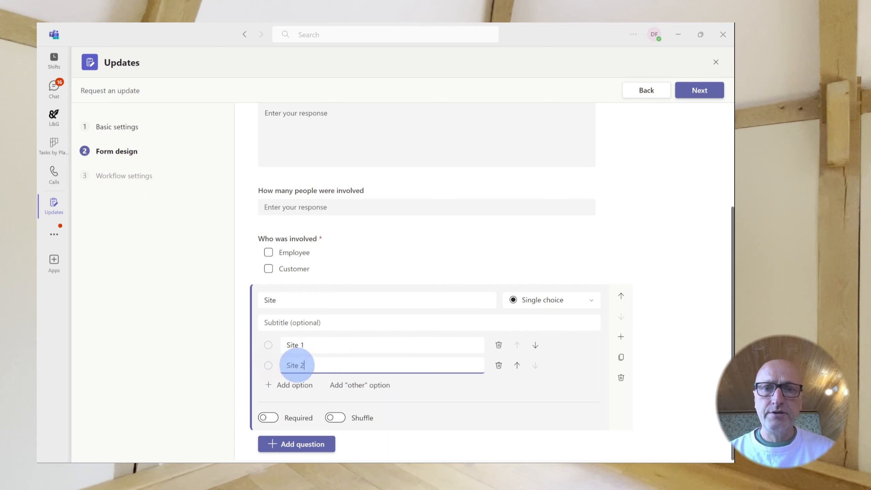
click(437, 406)
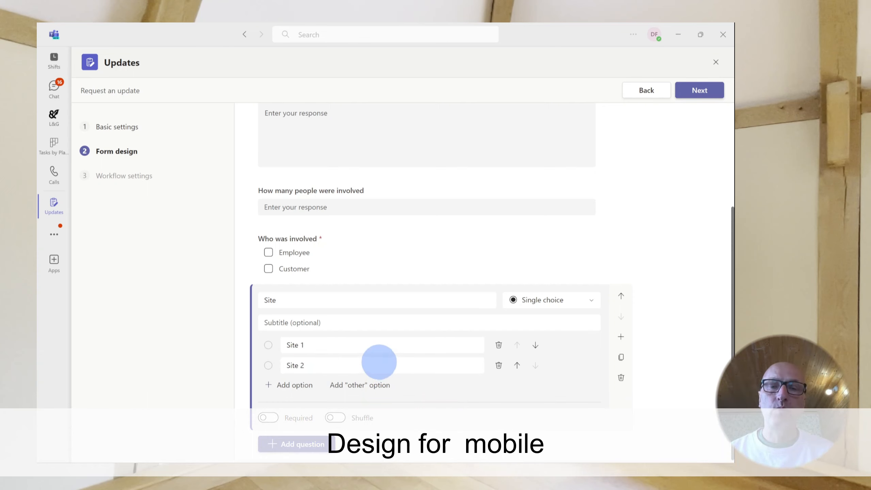
- Add a drop-down question below Site, edit its first option, and start another question
click(296, 443)
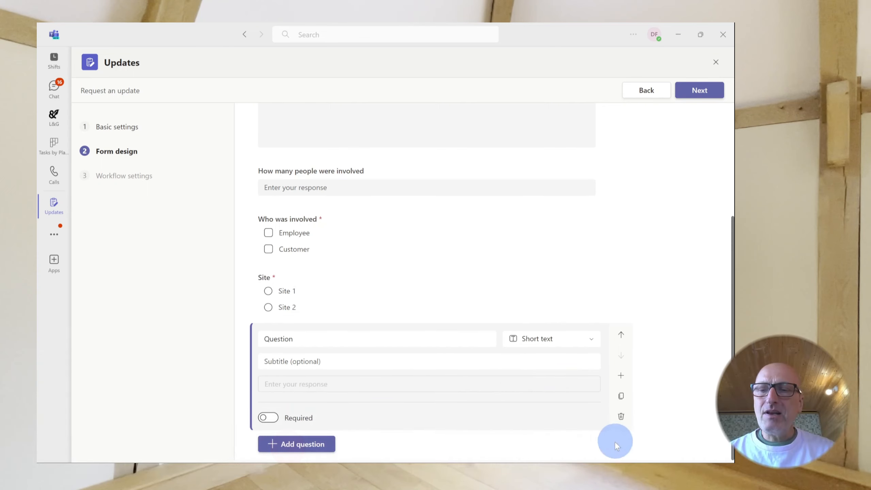
click(318, 433)
click(551, 338)
click(550, 302)
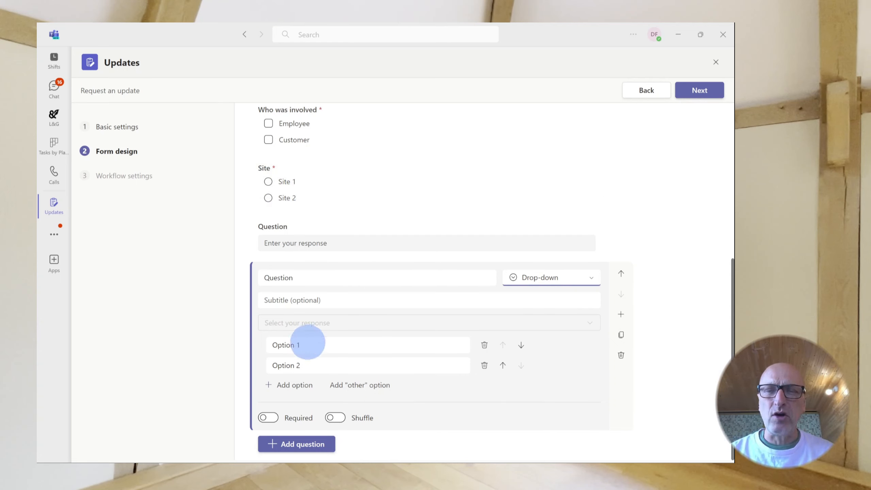
click(314, 345)
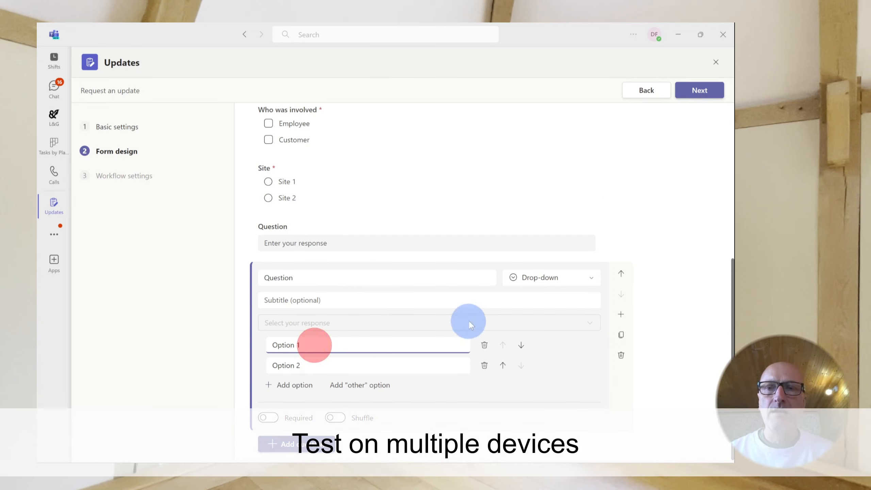
drag(314, 346, 263, 345)
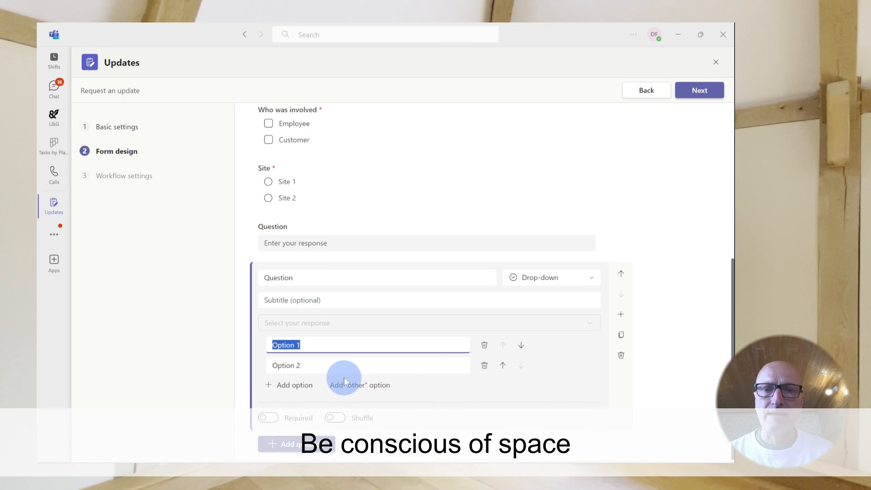
click(296, 439)
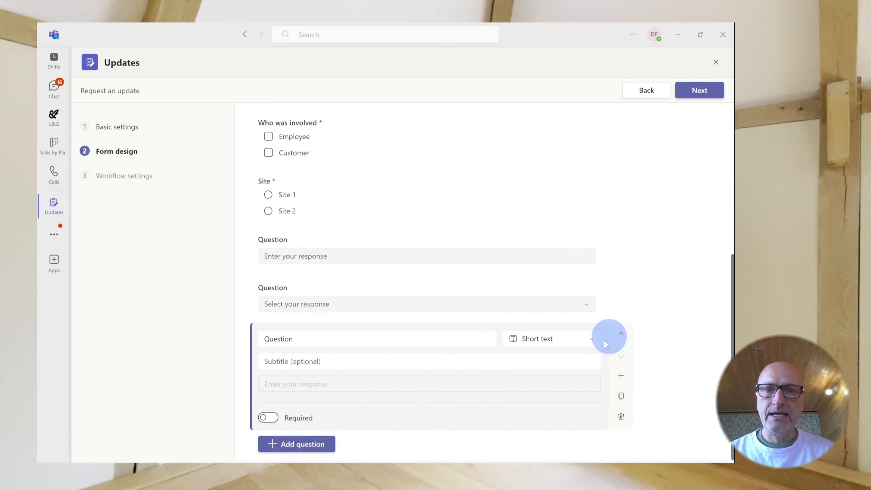
- Make the new question a required date question titled 'When did it happen?'
click(587, 339)
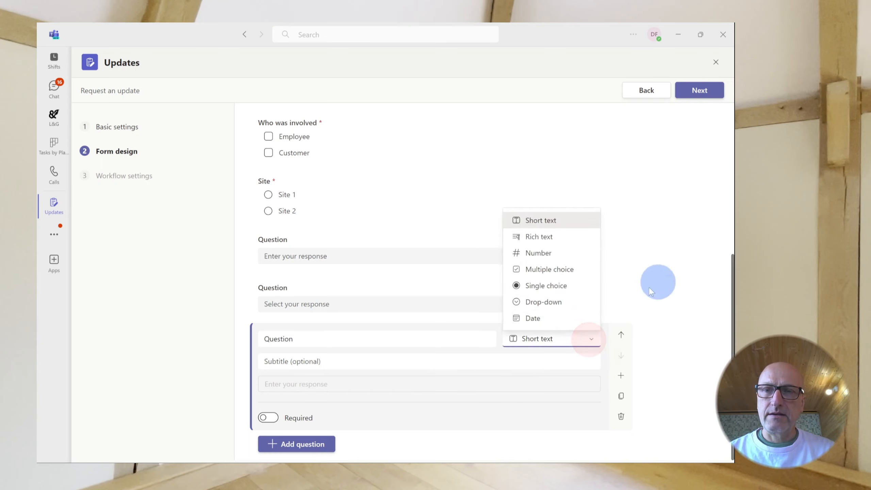
click(543, 319)
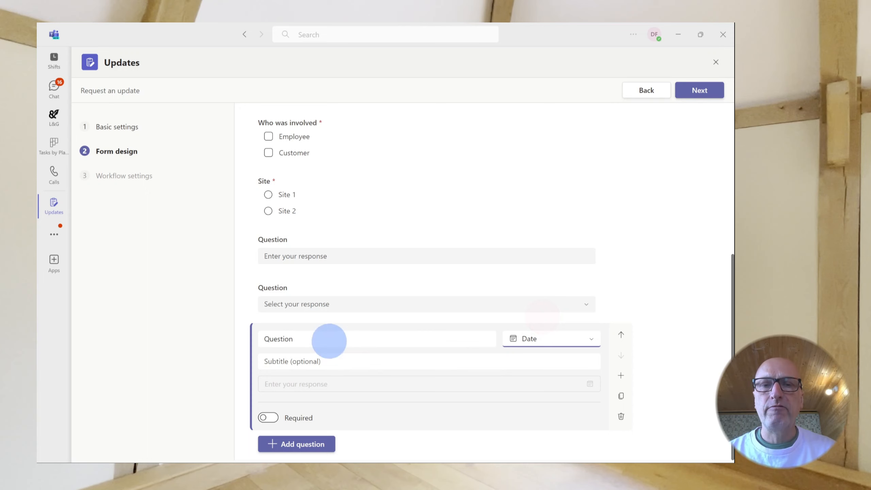
drag(329, 339, 240, 343)
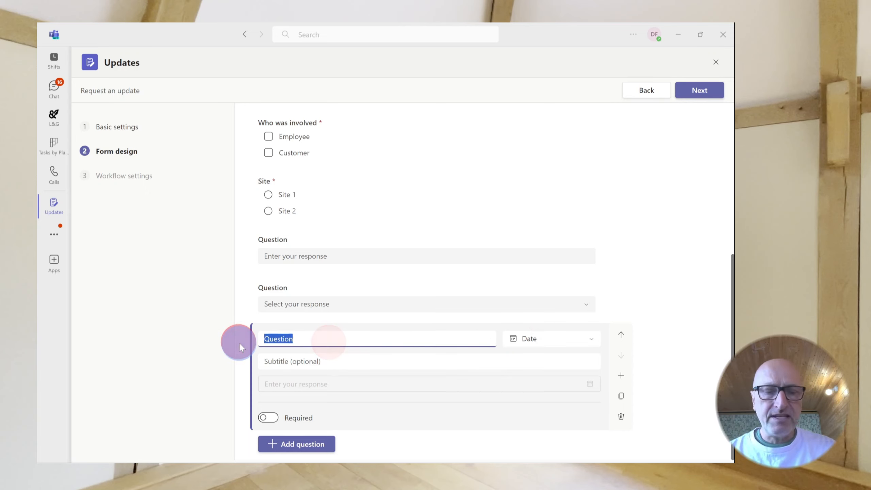
text(When di)
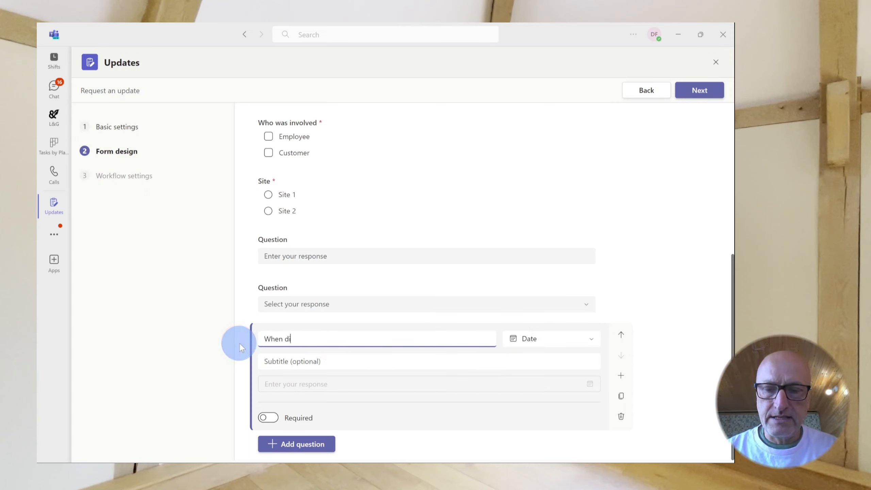
text(d it hap)
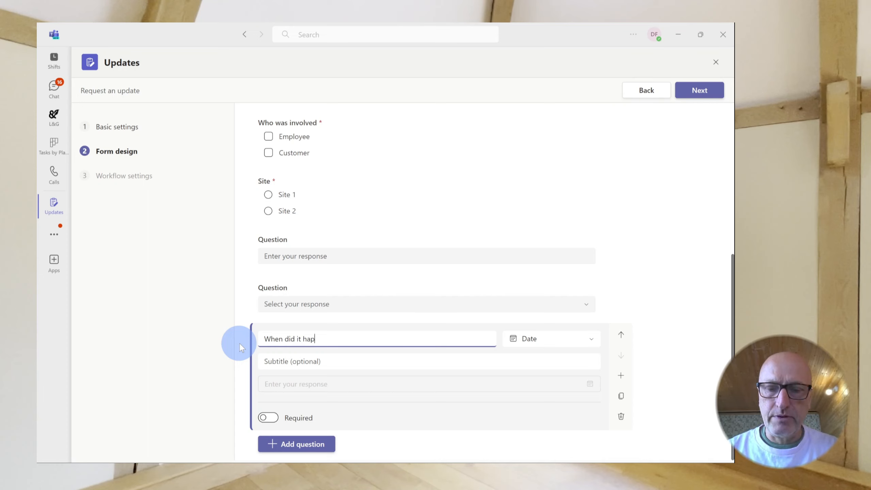
text(pen?)
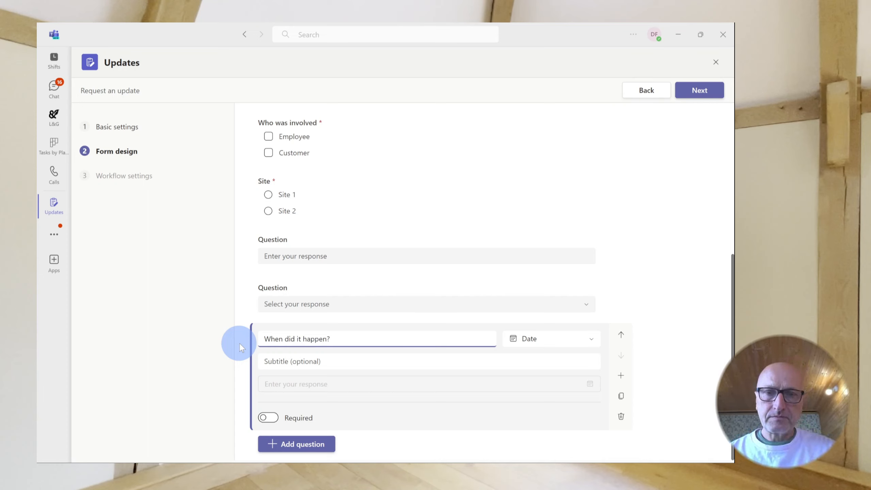
click(268, 420)
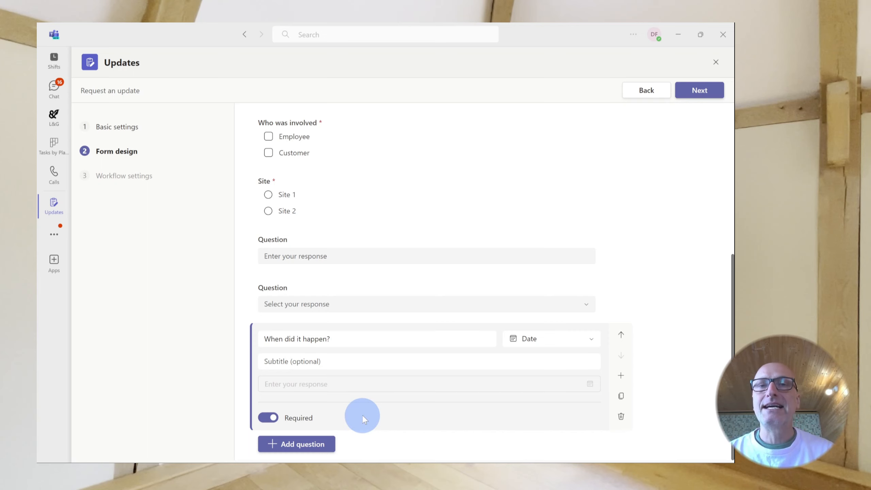
- Add another question below the date question, keeping its type as short text
click(300, 444)
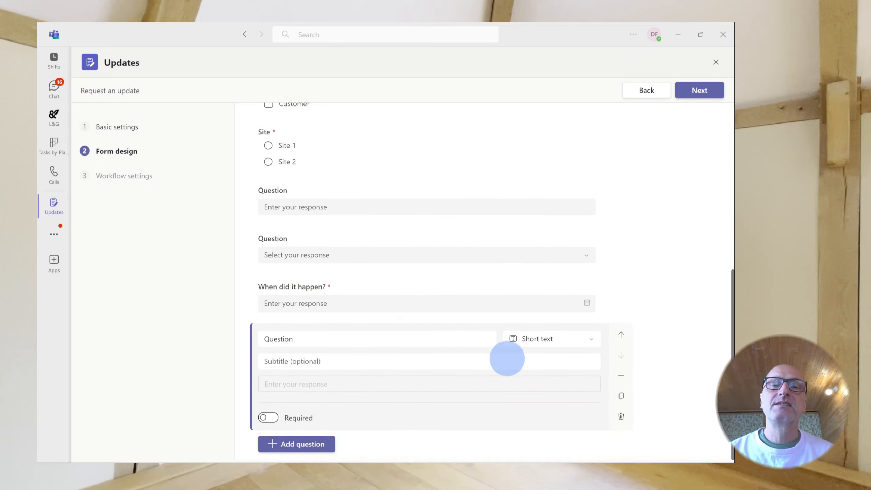
click(591, 340)
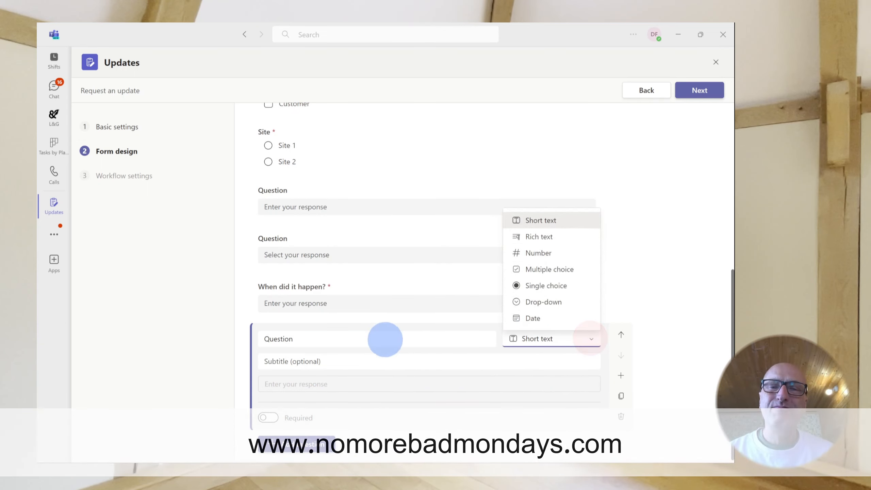
click(383, 338)
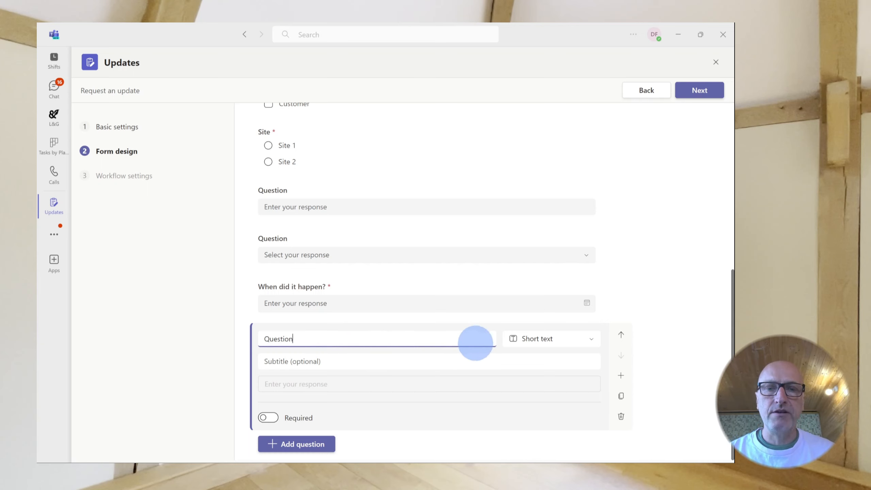
- Move the 'When did it happen?' question up two places so it follows Site
click(488, 307)
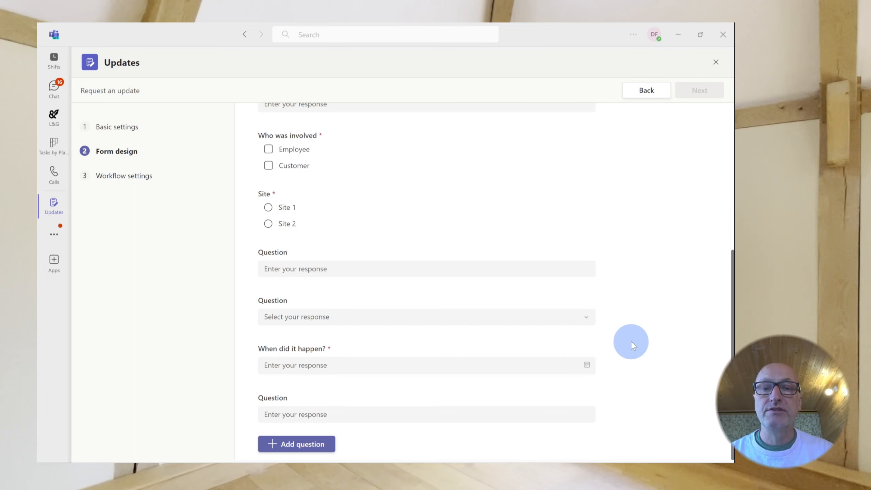
click(515, 358)
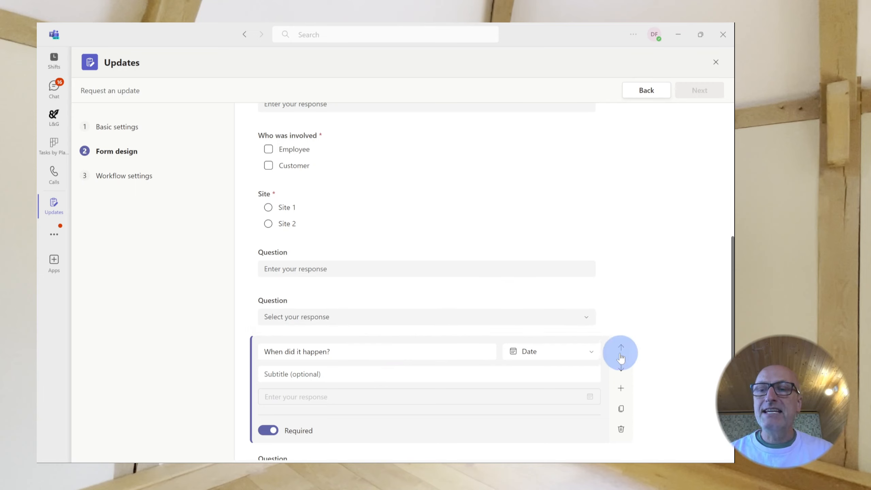
click(621, 348)
click(625, 299)
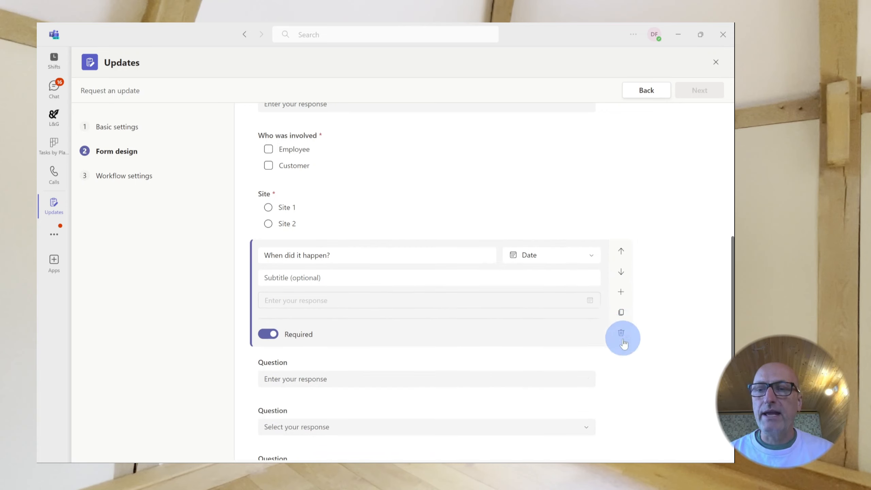
click(664, 210)
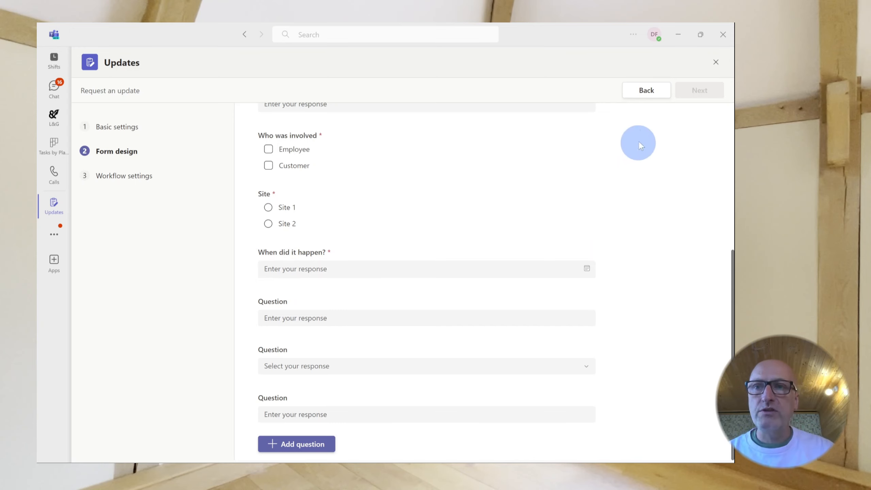
click(652, 169)
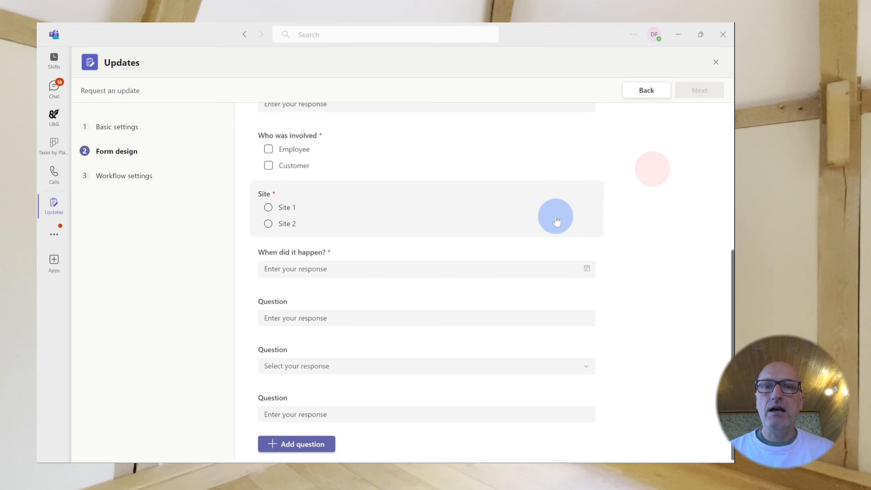
click(513, 246)
click(671, 296)
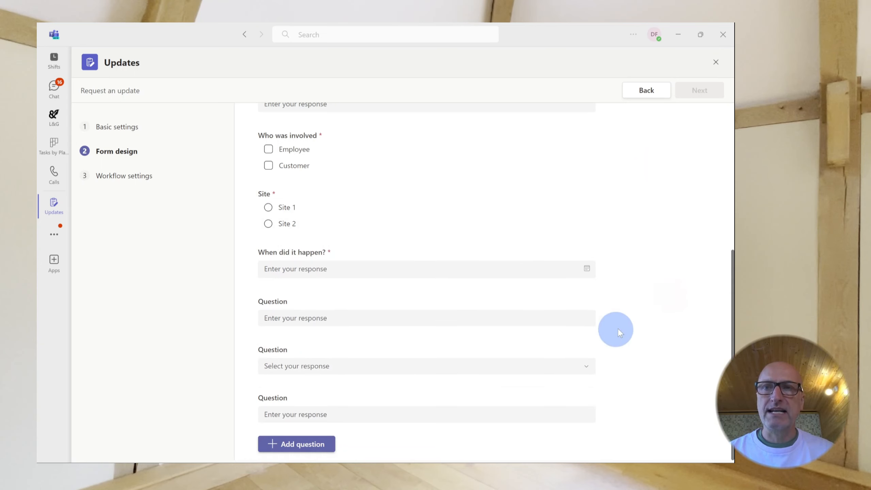
- Move to the workflow settings, try the organisation-with-link submitter option, and review due date and recurrence choices unchanged
click(697, 90)
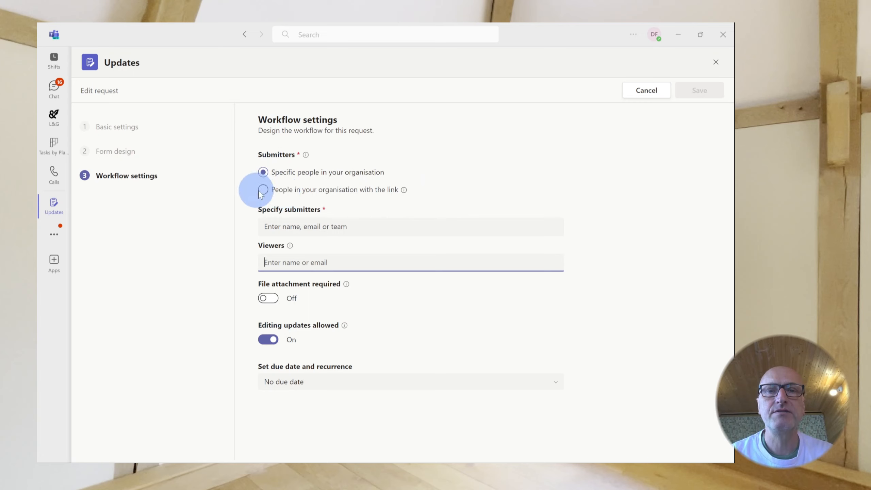
click(264, 190)
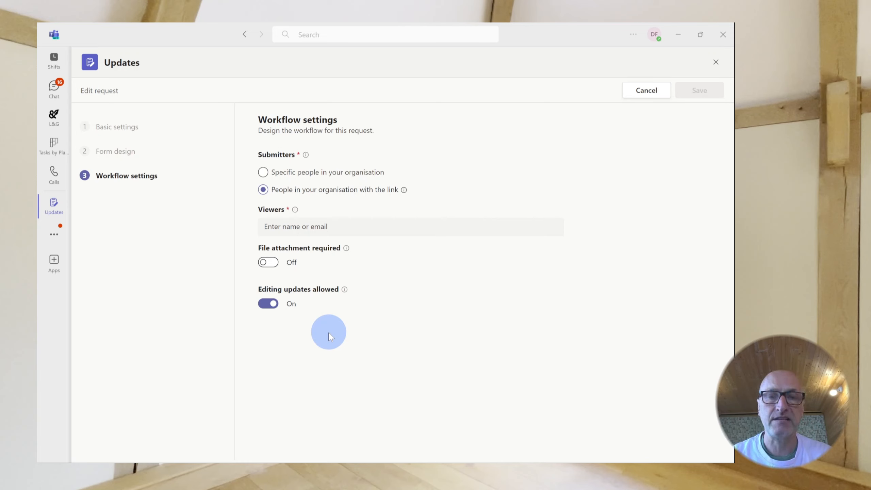
click(263, 172)
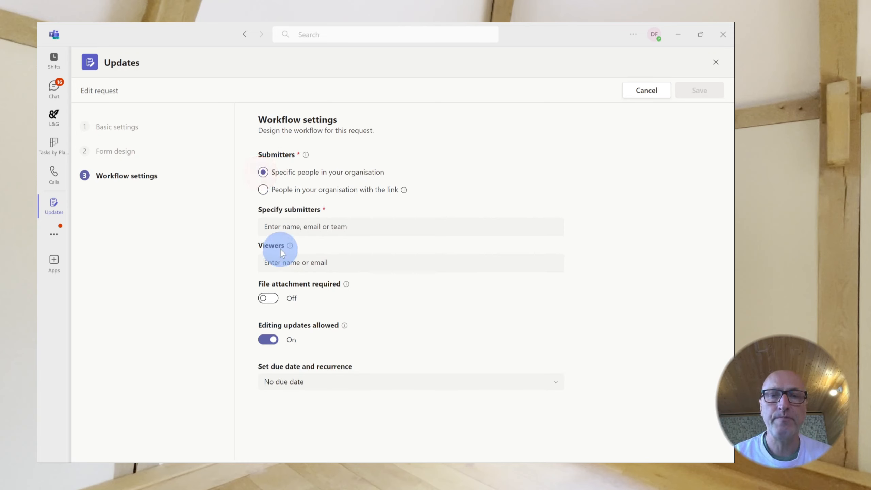
click(313, 380)
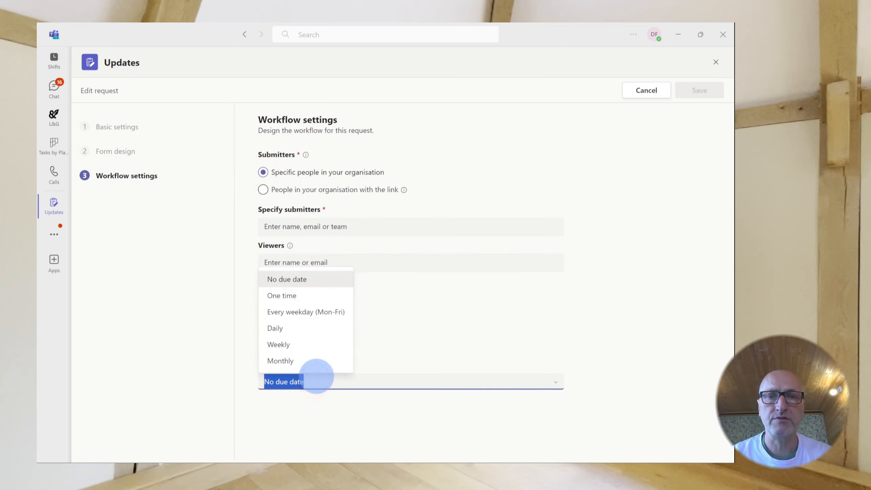
click(469, 338)
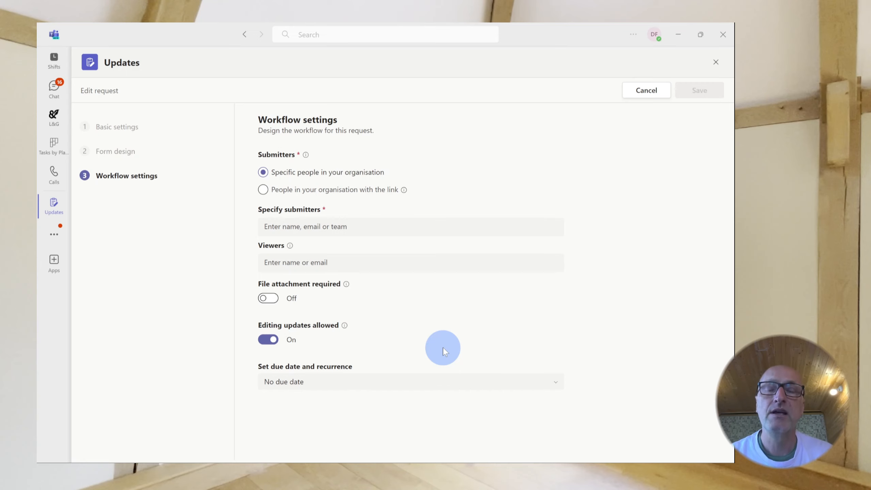
- Set submitters to people in the organisation with the link and add two suggested people as viewers
click(263, 189)
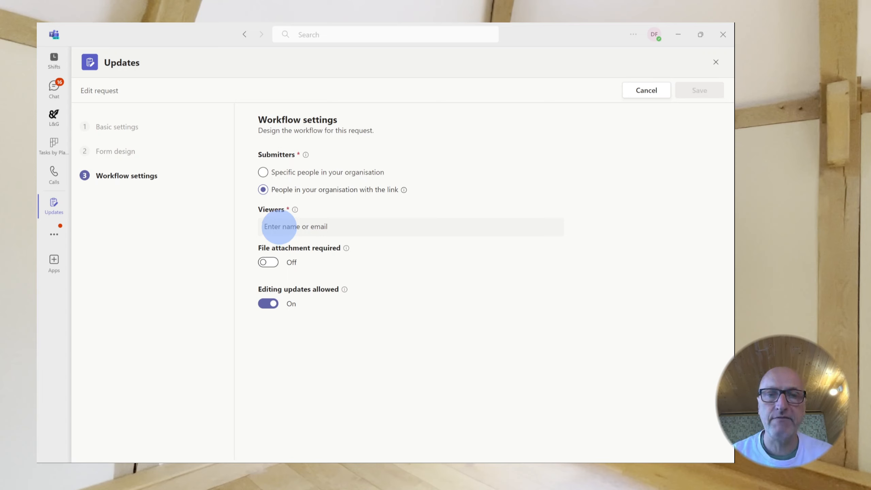
click(279, 226)
text(david)
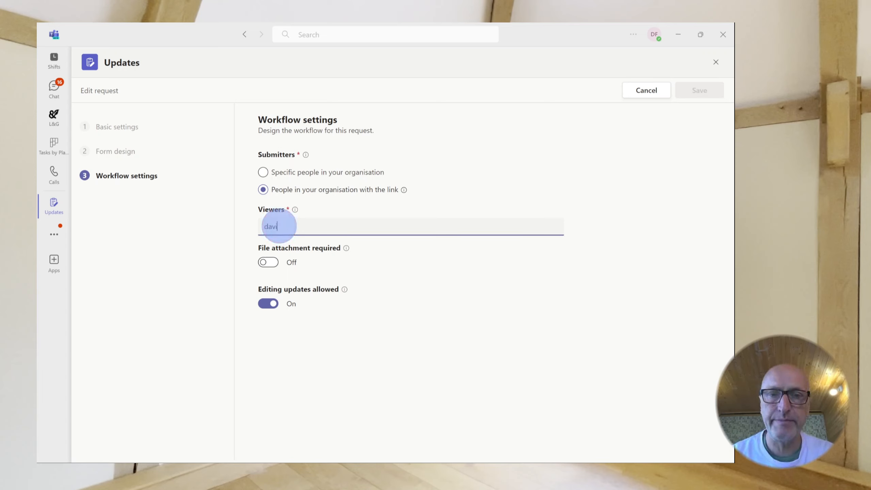
click(283, 272)
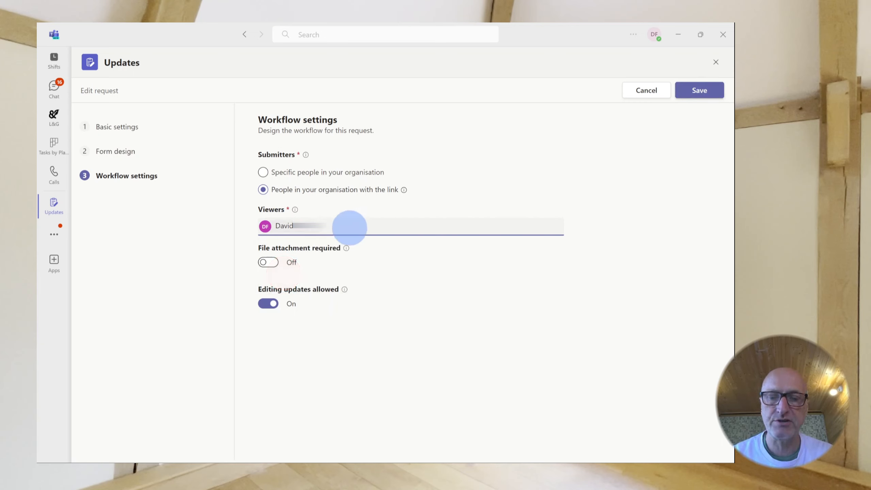
text(he)
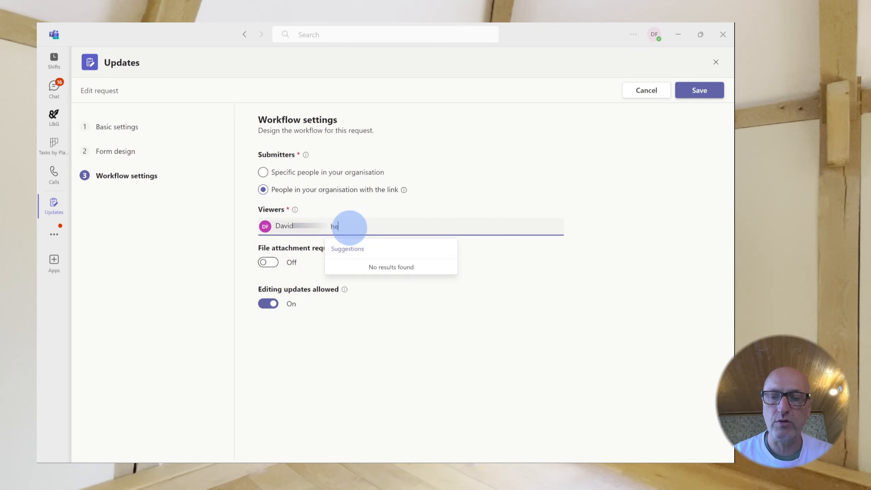
text(ll)
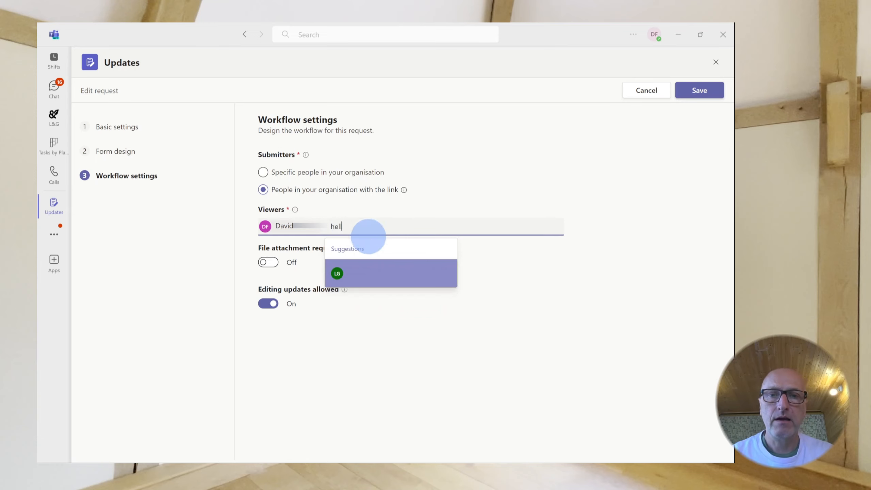
click(365, 275)
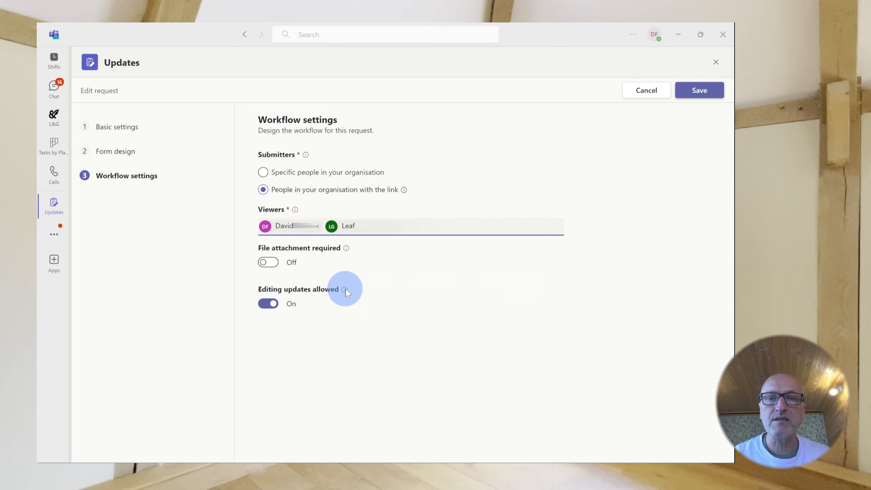
mouse_move(345, 289)
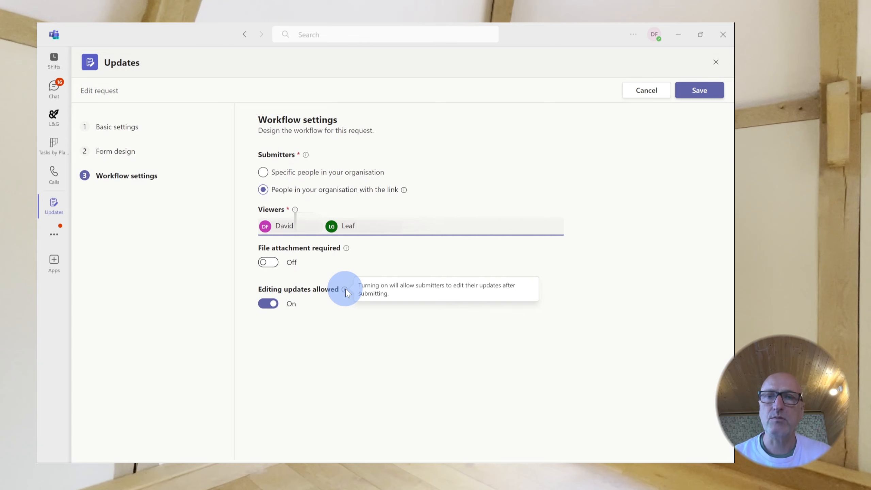
- Publish the Incident Report request so it appears among the managed requests
click(698, 90)
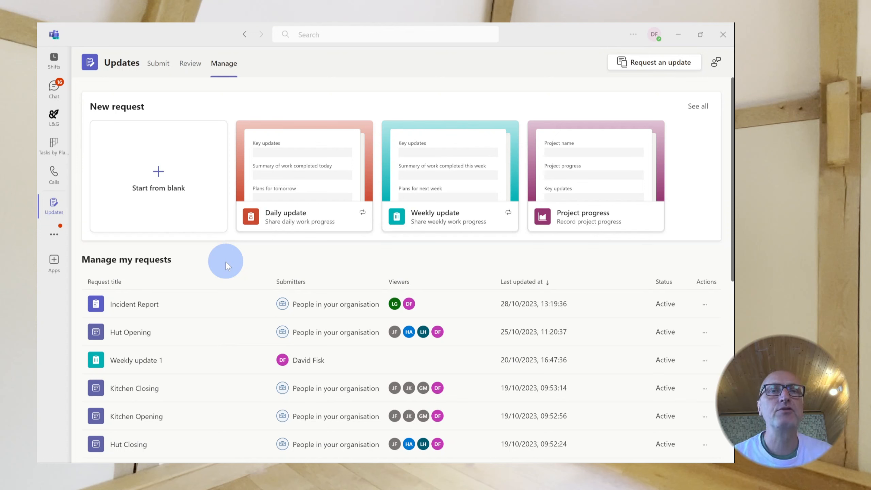
- Show the Review page with scheduled, general and received updates
click(192, 66)
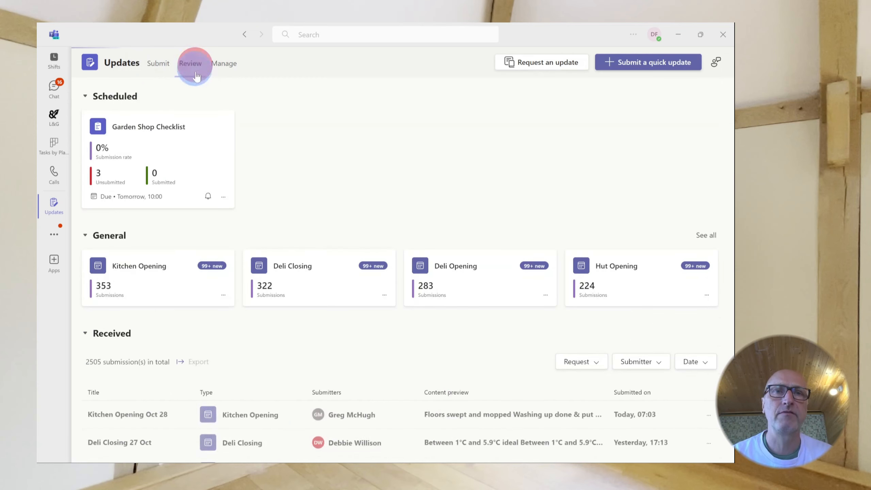